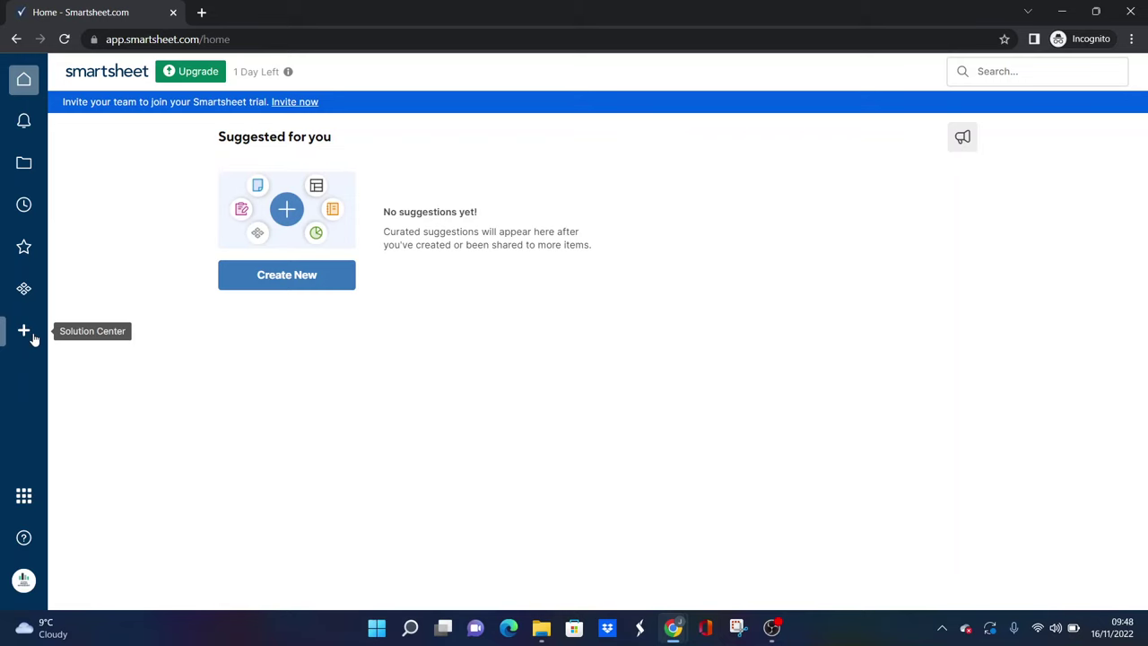
Search the Solution Center for 'personal task list' and create a sheet from the Personal Task List template
click(31, 338)
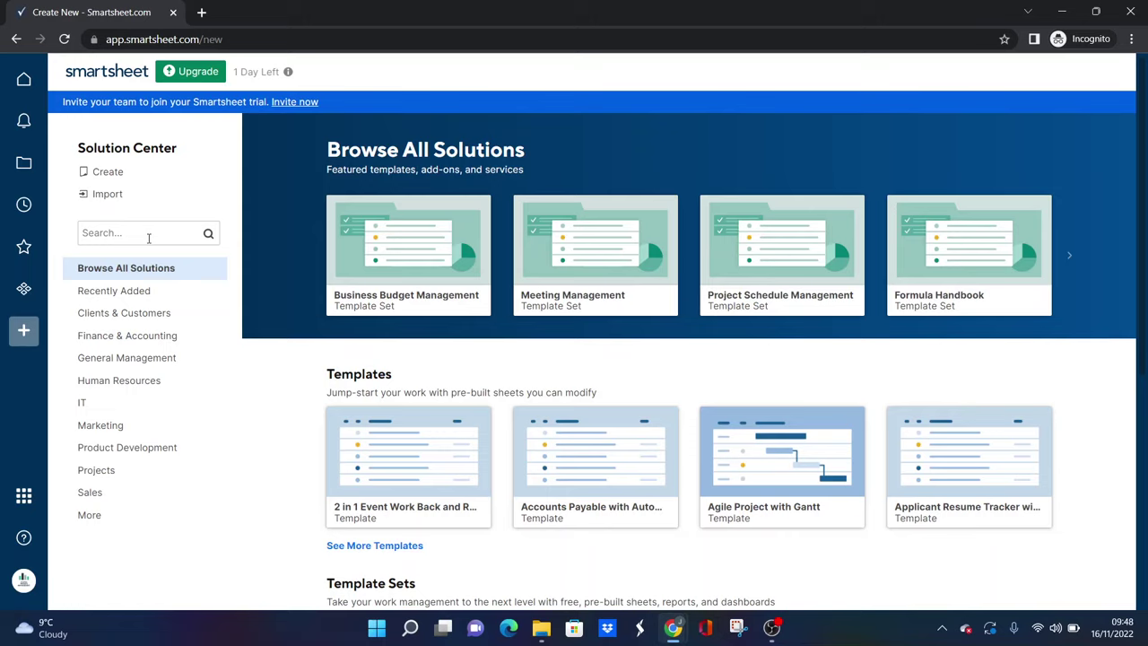
click(154, 227)
text(personal task list)
key(Return)
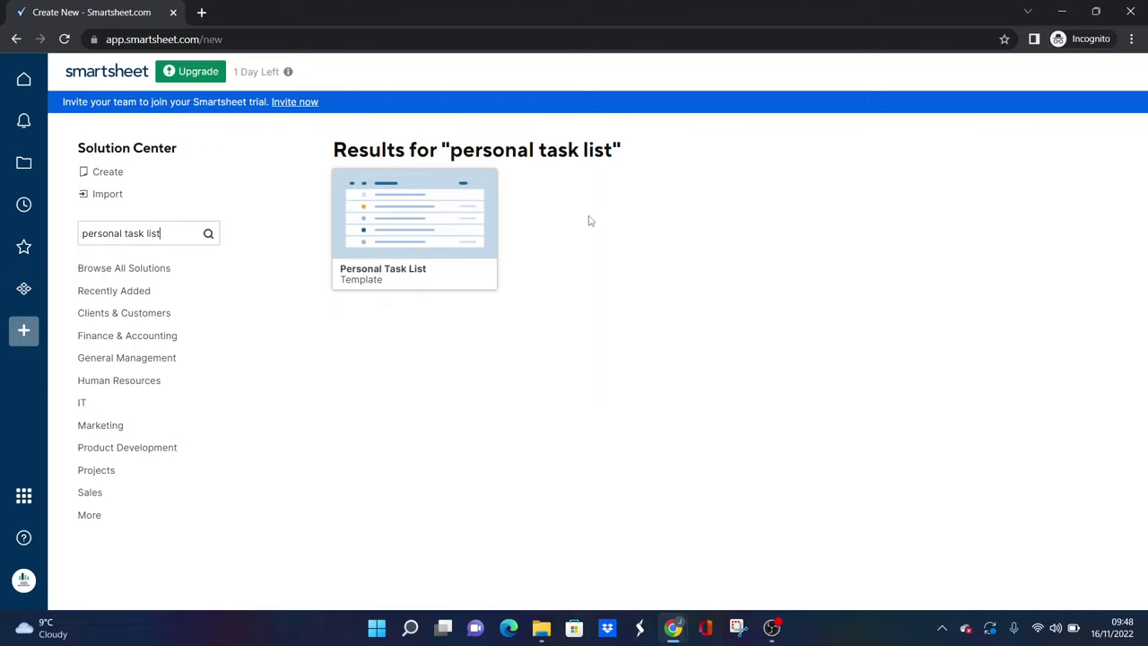
click(432, 221)
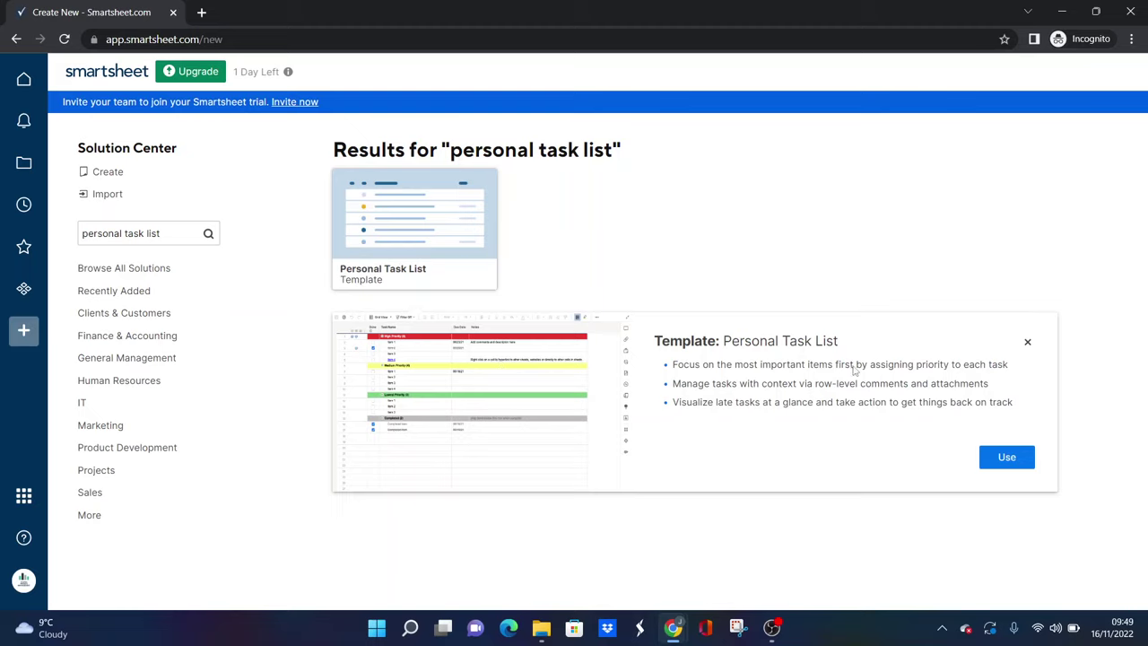
click(1006, 456)
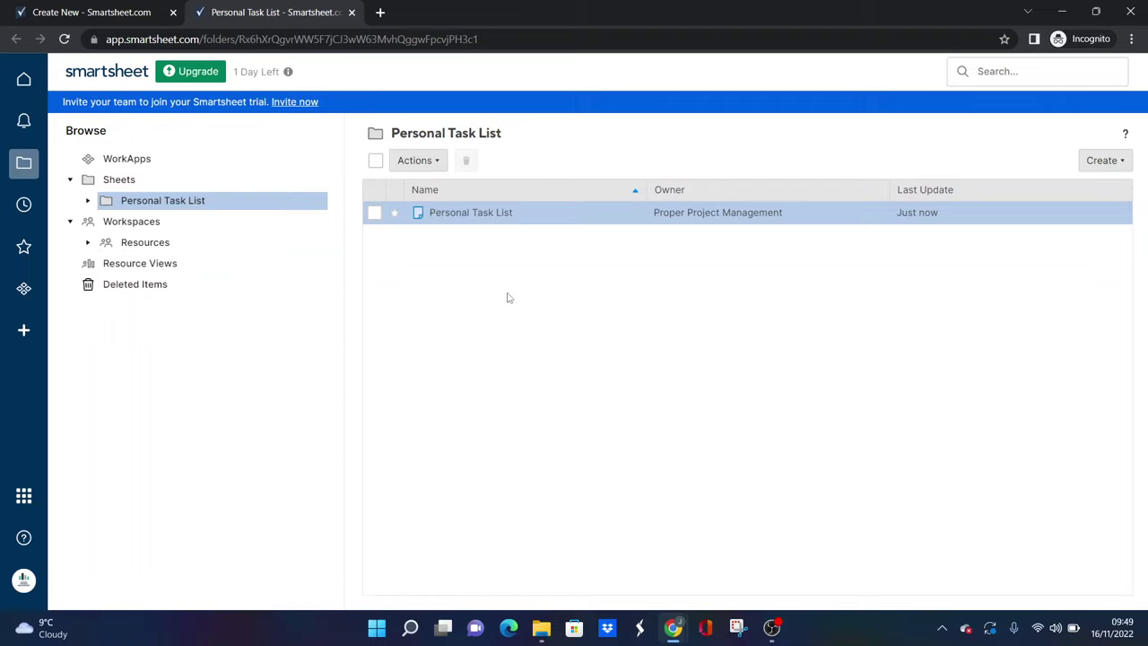
Open the Personal Task List sheet from its folder, leaving the sheet title unchanged
click(492, 215)
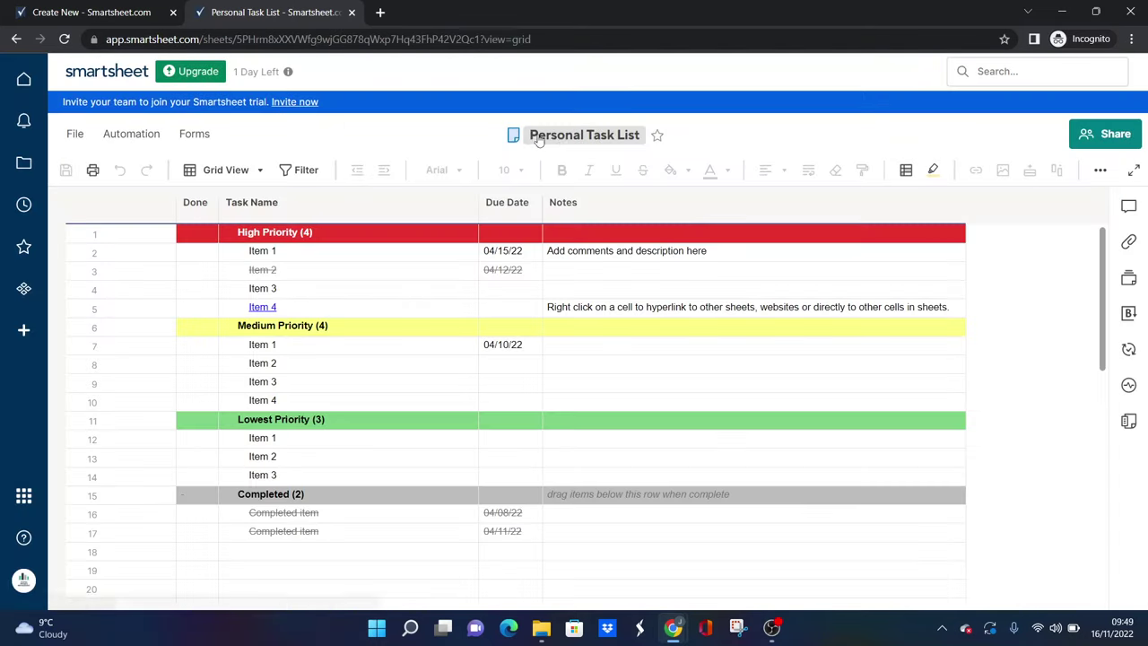
click(594, 137)
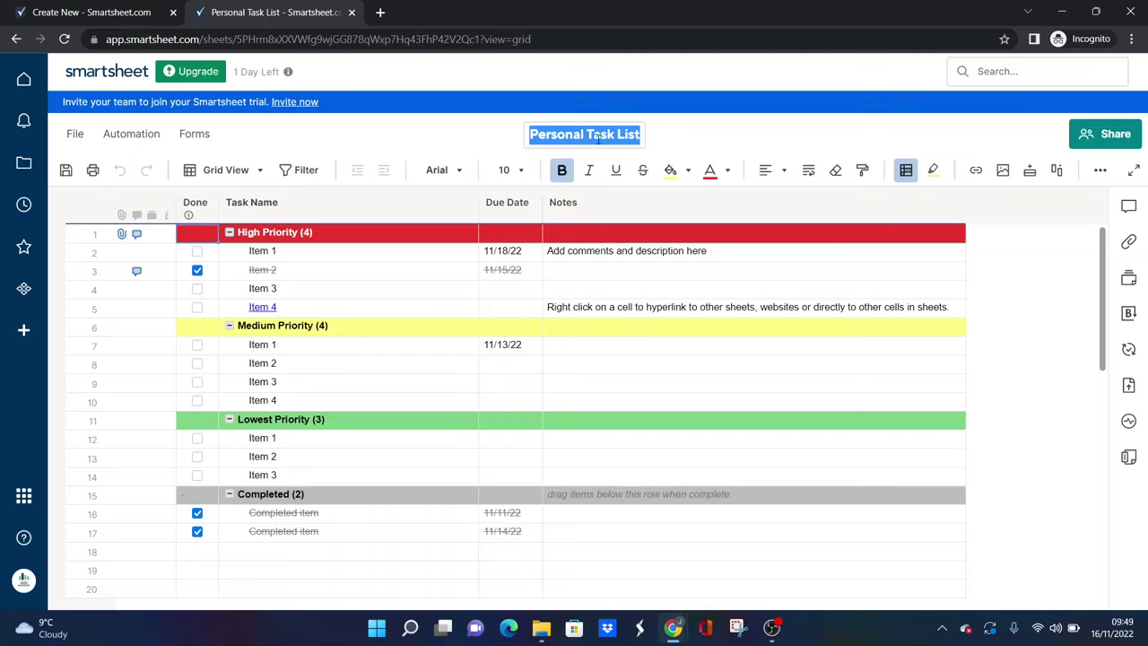
click(991, 287)
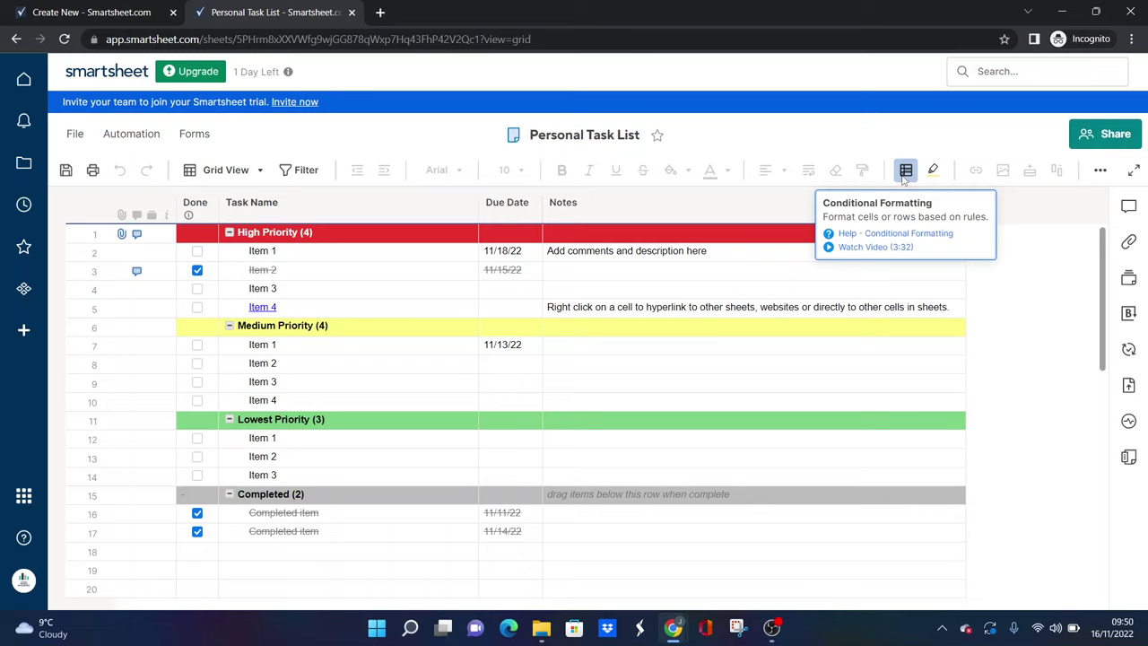
click(906, 170)
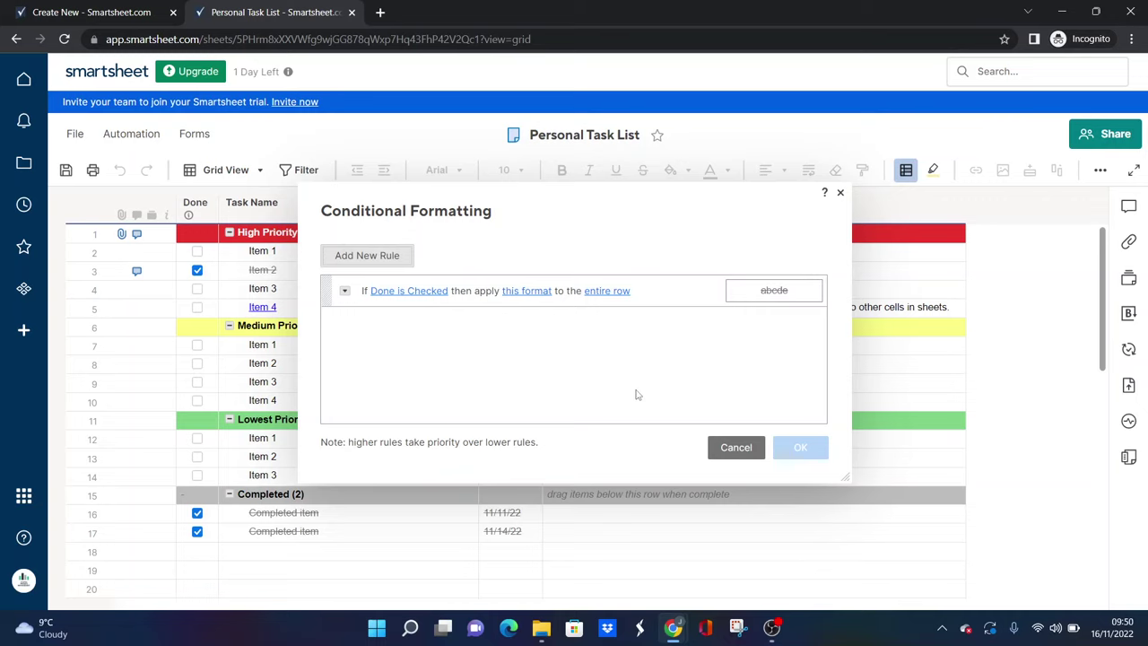
click(721, 445)
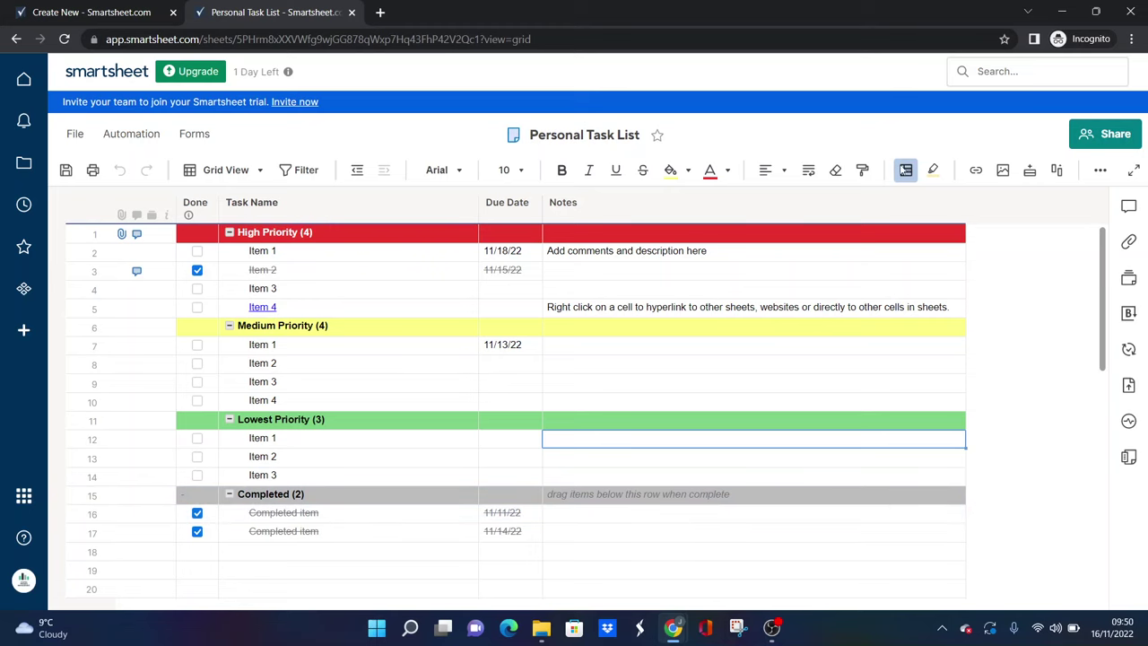
click(904, 171)
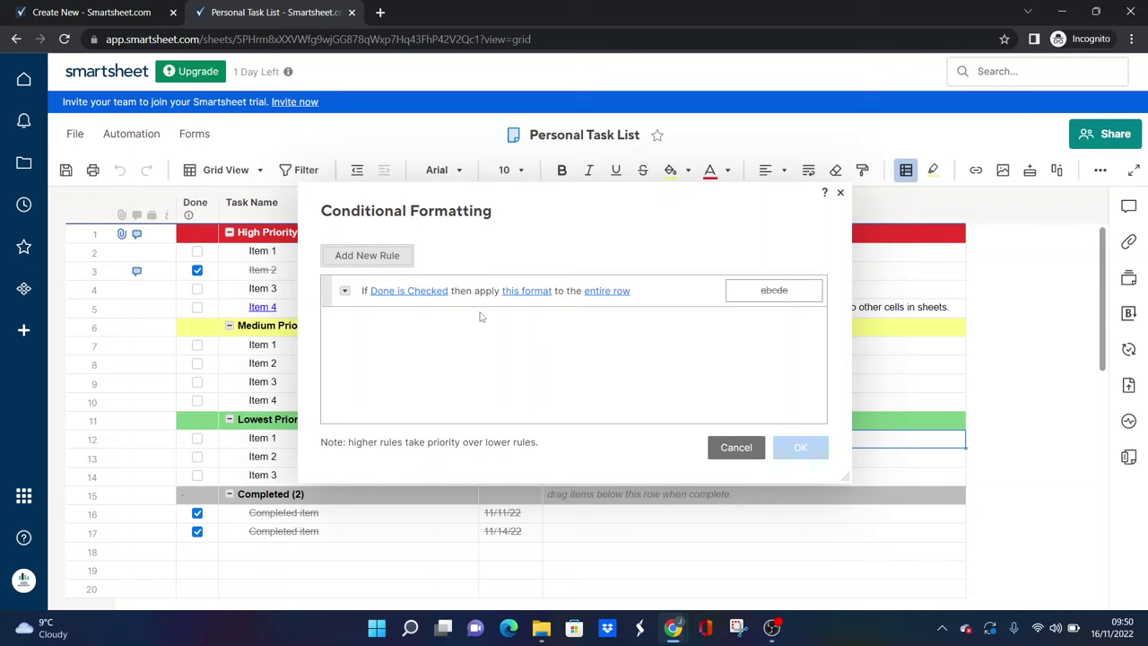
click(717, 445)
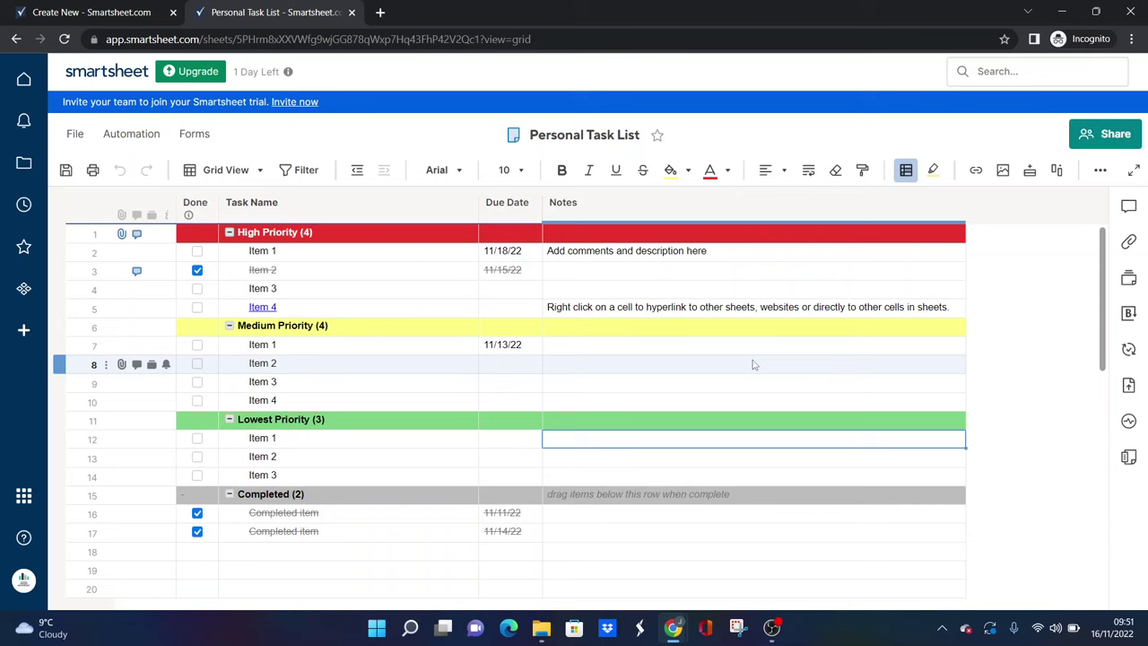
Save the task list changes, then search the Solution Center for 'to do list' templates
click(17, 40)
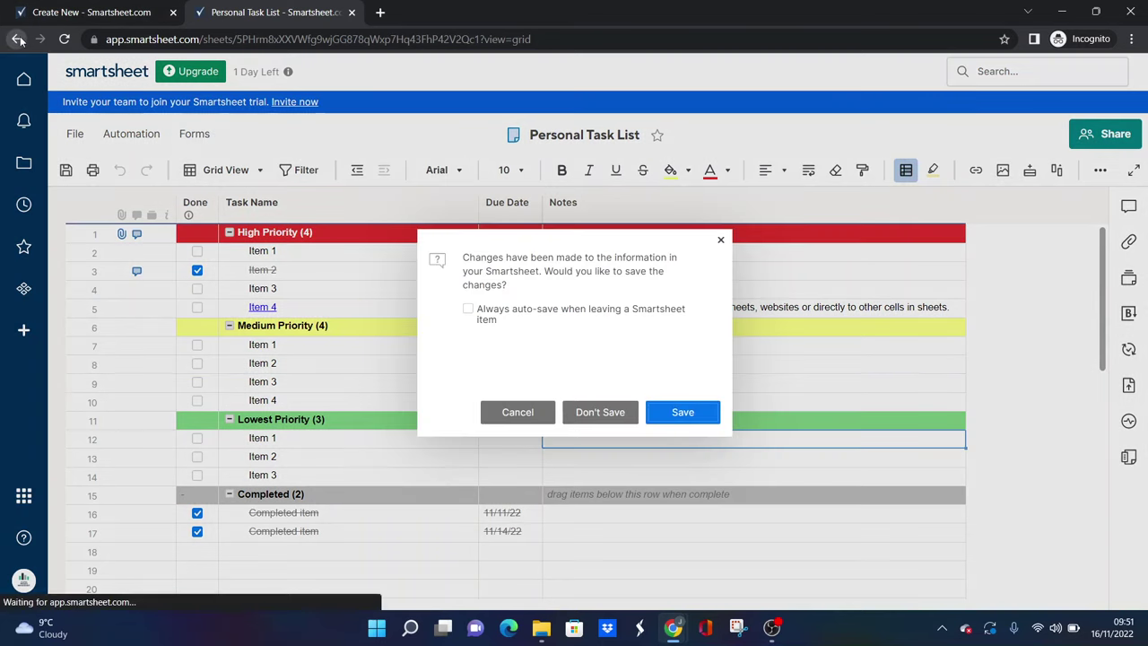
click(679, 414)
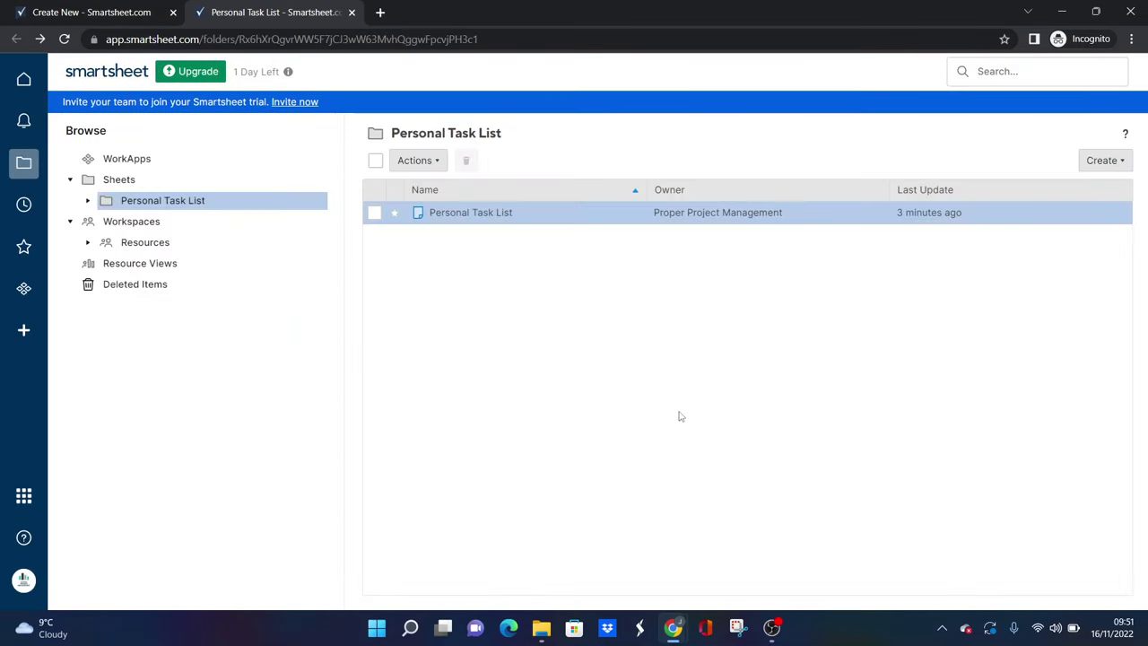
click(24, 330)
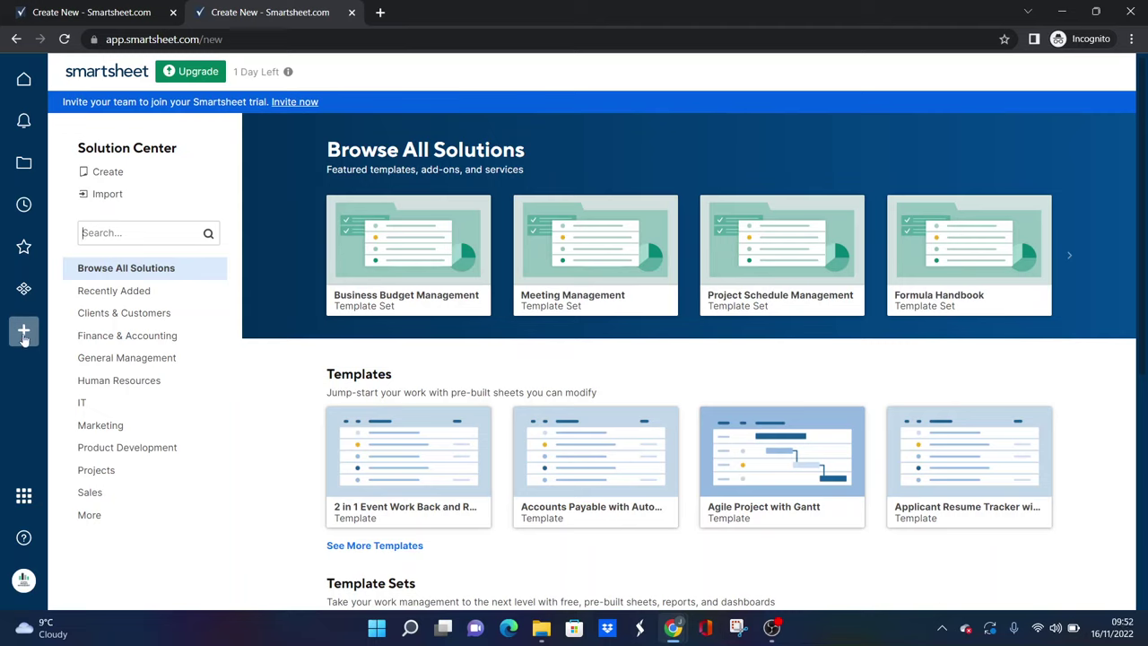
text(to do list)
key(Return)
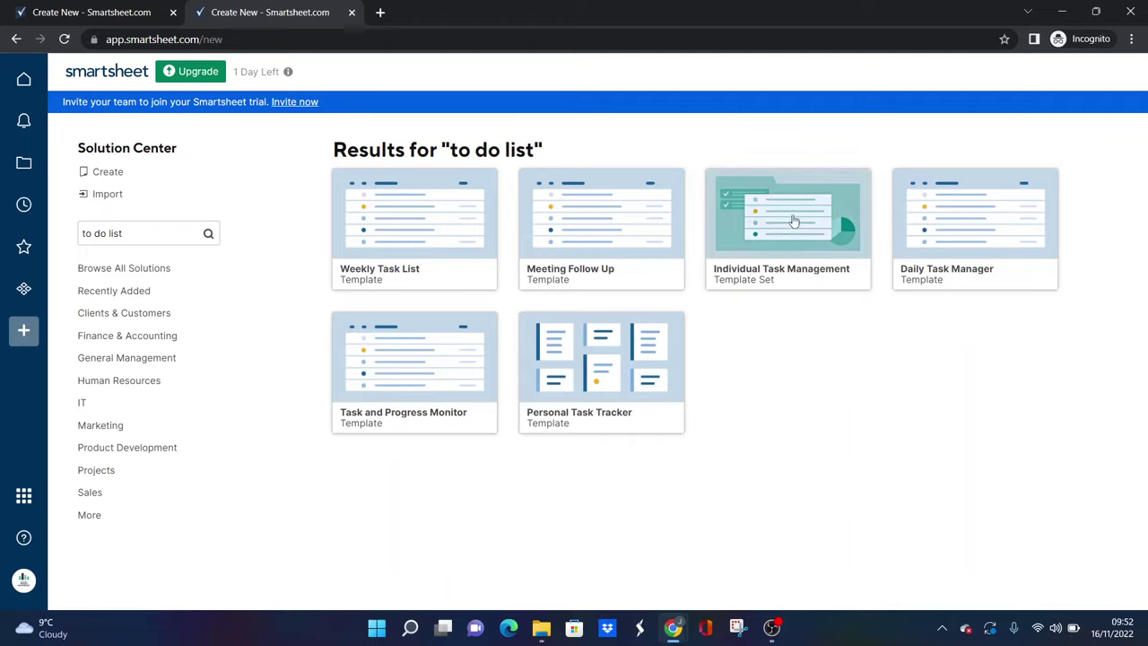
Create a sheet from the Weekly Task List template and open the Weekly Task List Template sheet
click(413, 244)
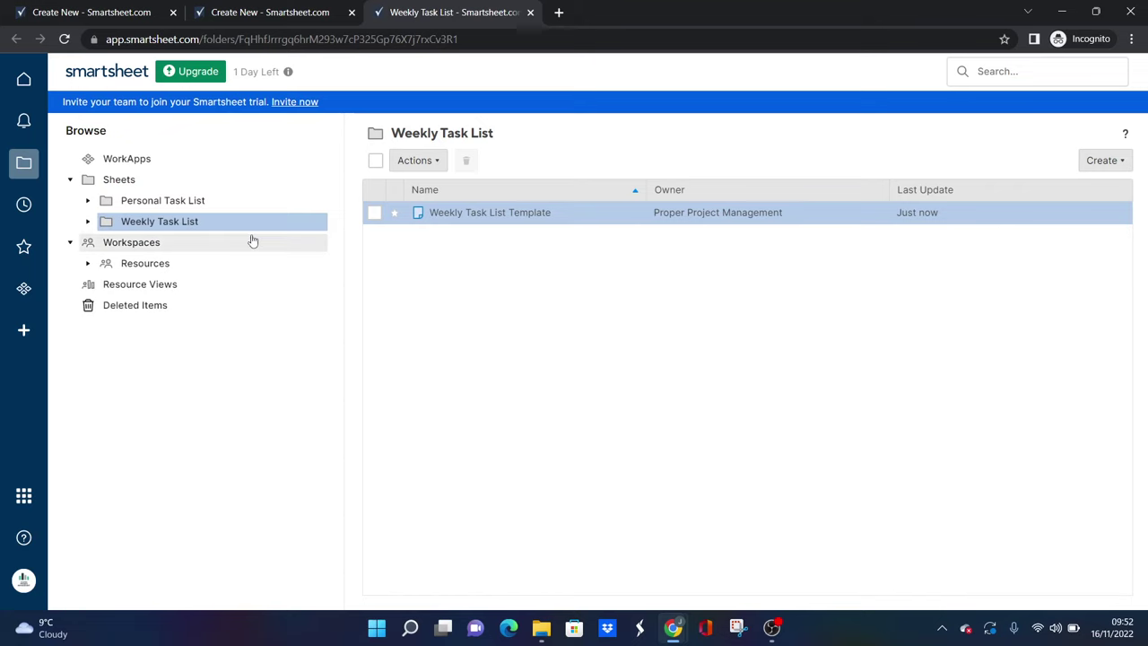
click(489, 212)
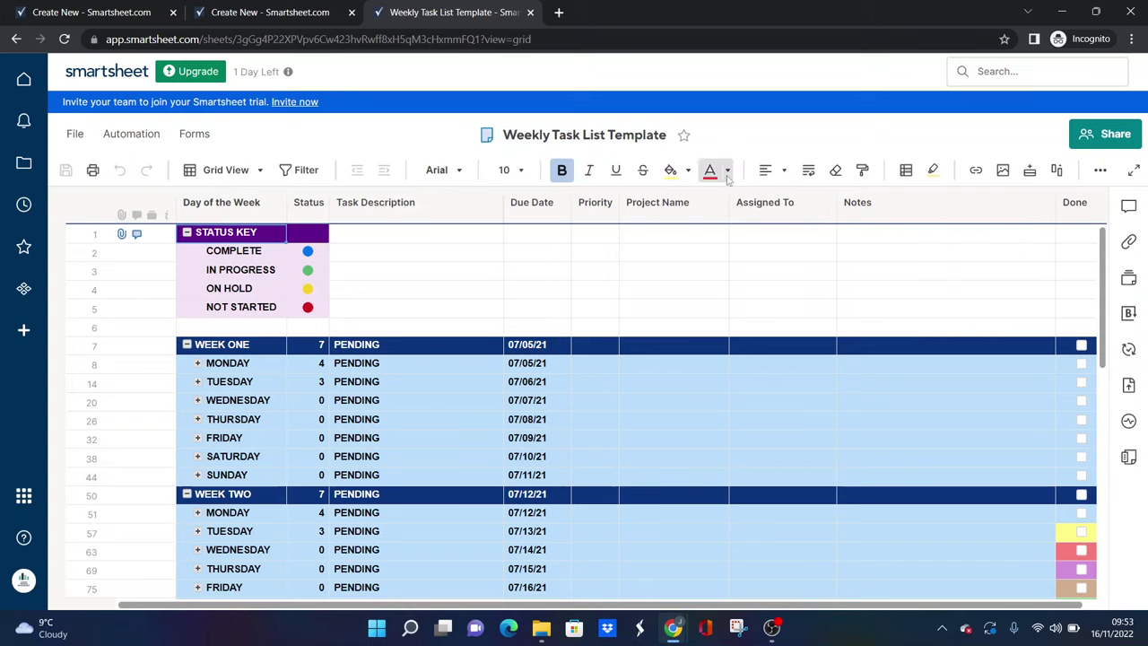
Expand the MONDAY group under WEEK ONE to list its Tasks 1–5
click(895, 314)
key(Right)
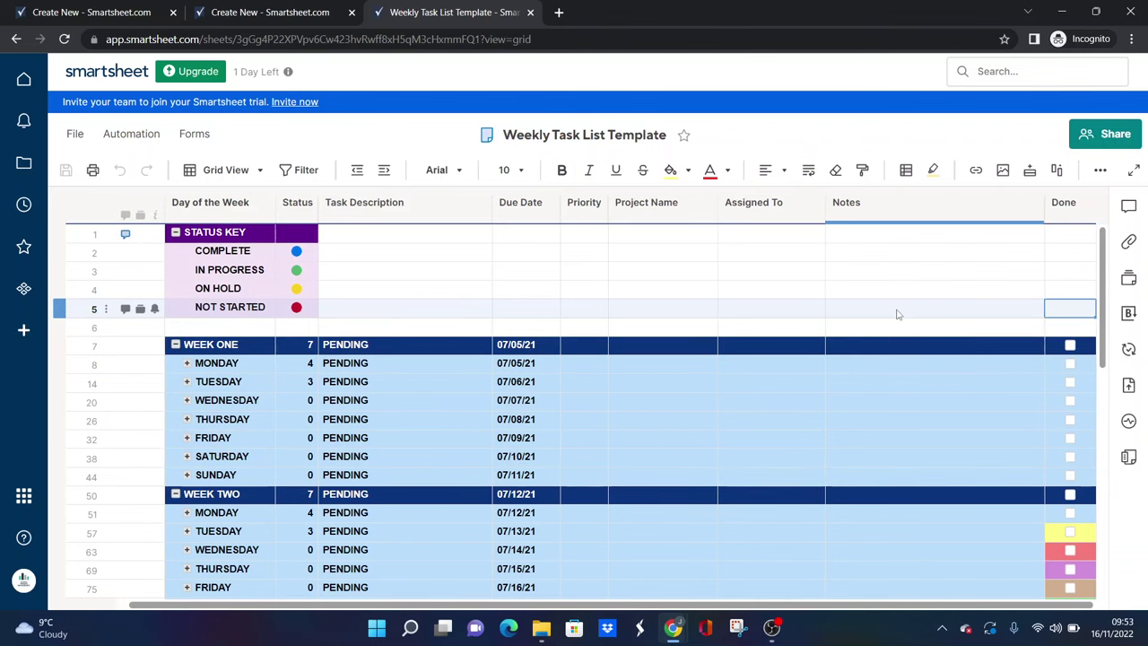
key(Left)
key(Left)
key(Left)
key(Left)
key(Left)
key(Left)
key(Left)
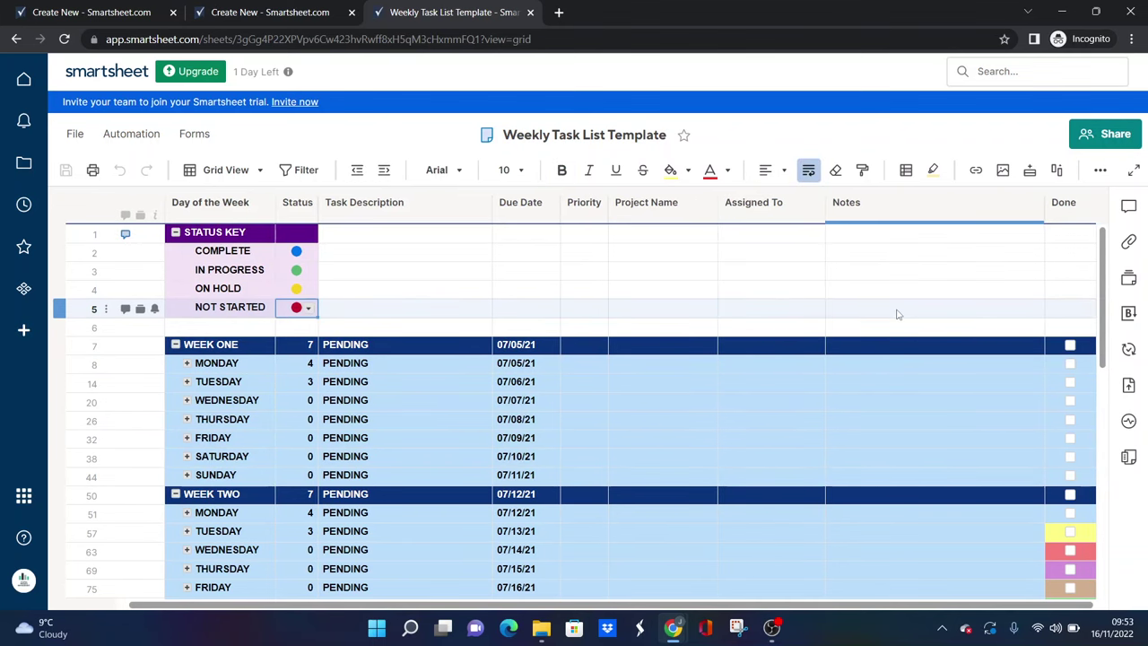
click(188, 363)
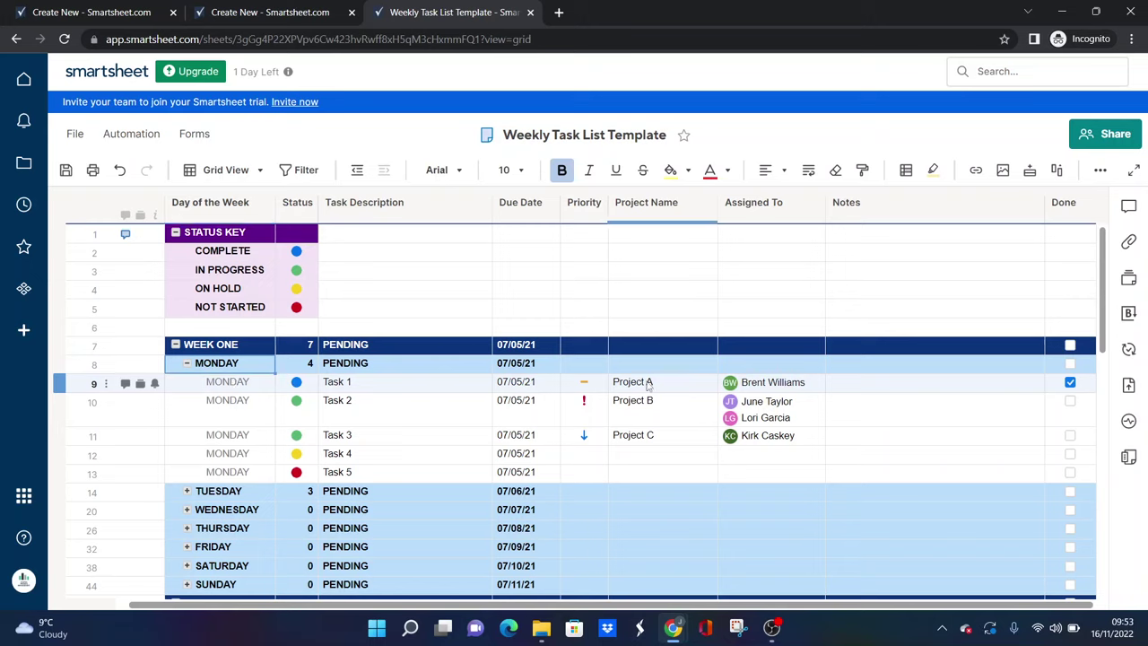
mouse_move(762, 393)
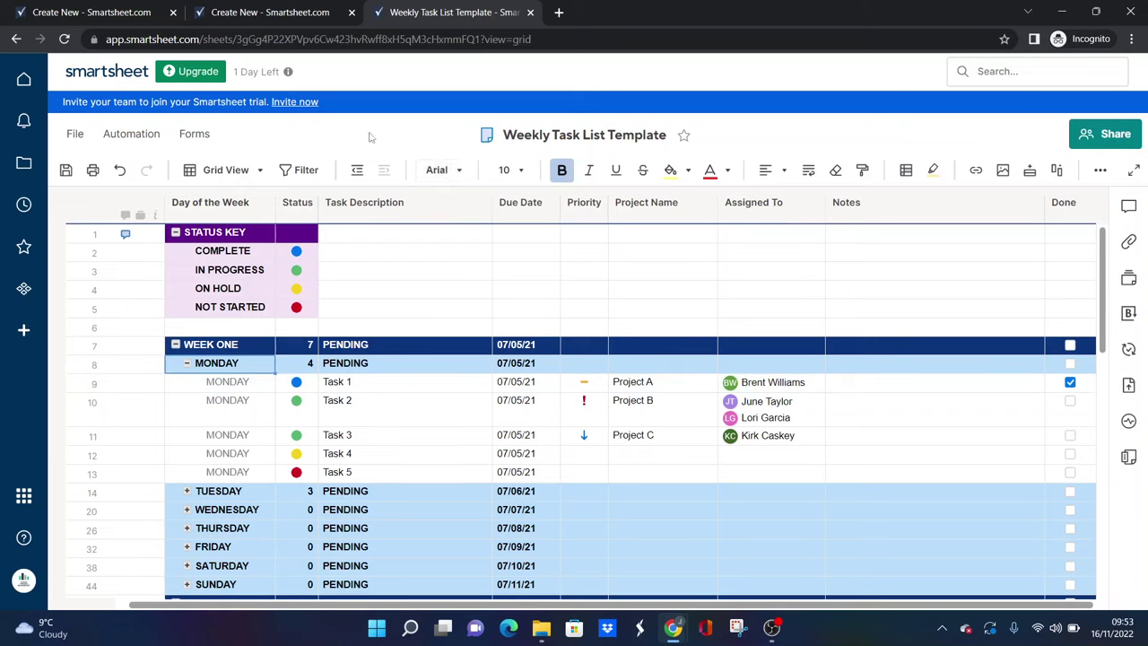
Back in the 'to do list' results, create a sheet from the Daily Task Manager template
click(109, 9)
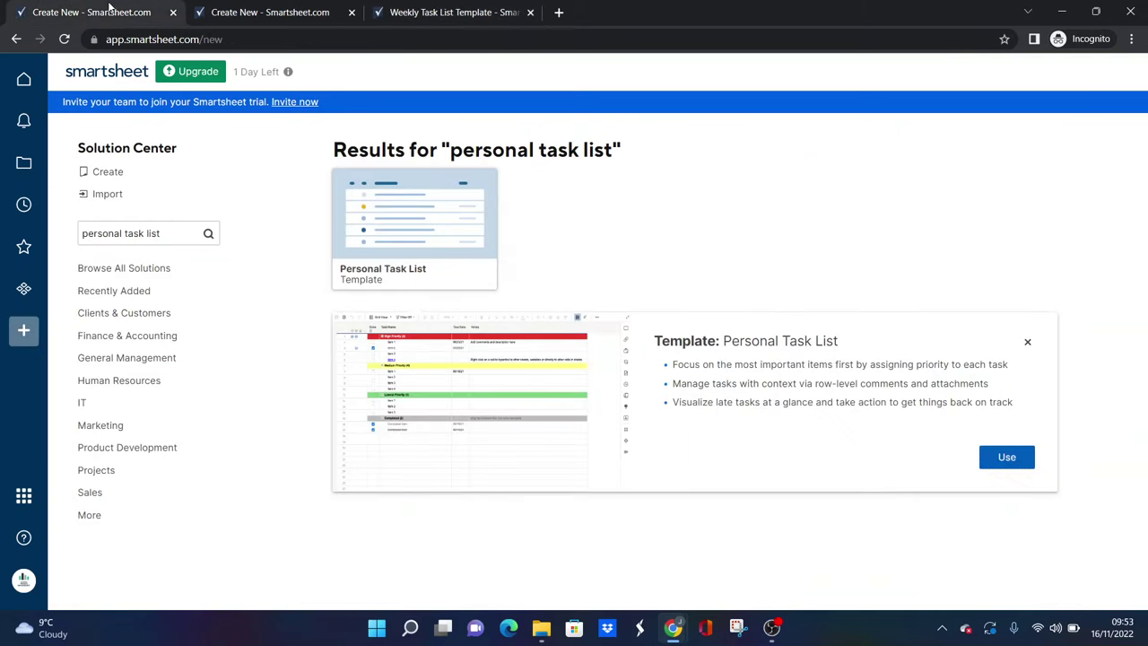
click(250, 9)
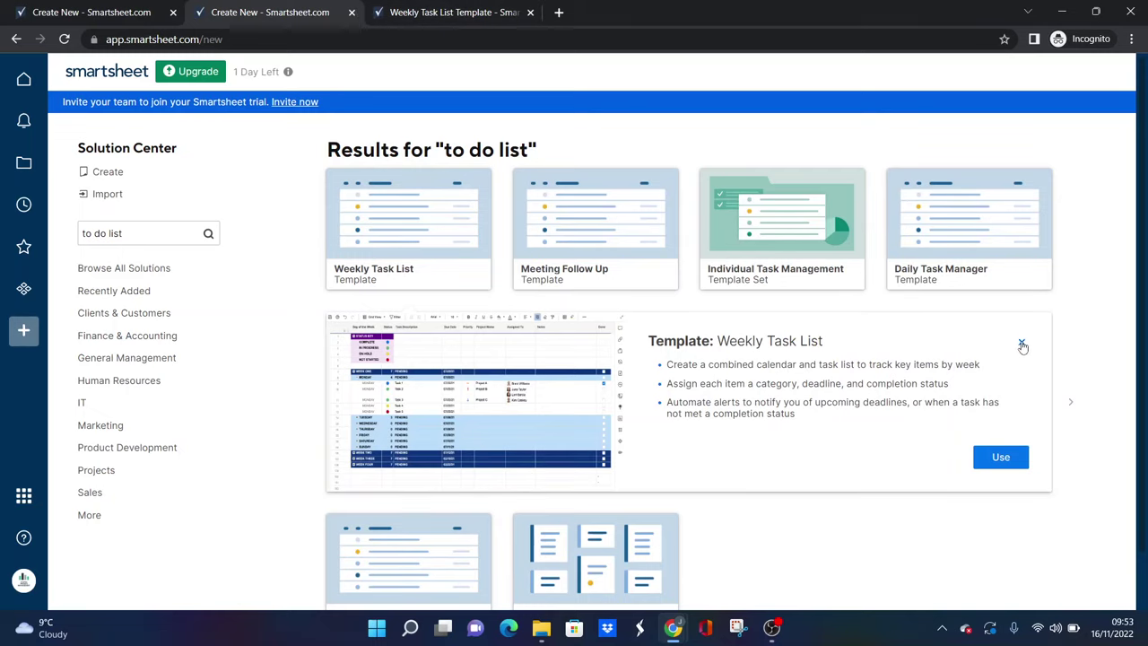
click(1022, 346)
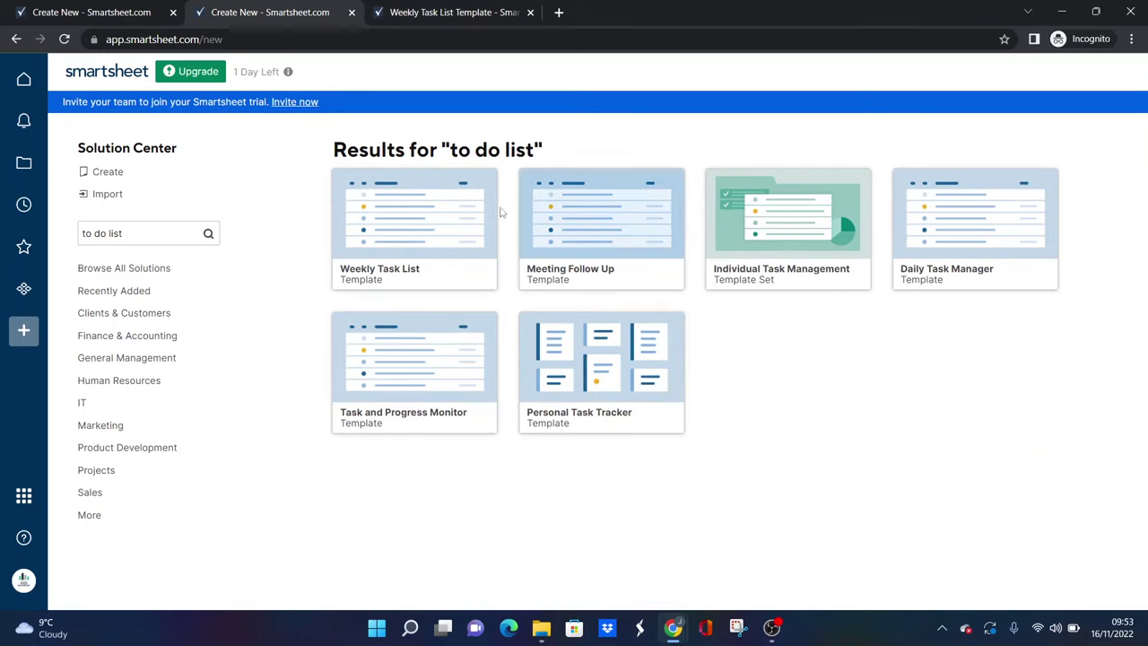
click(957, 236)
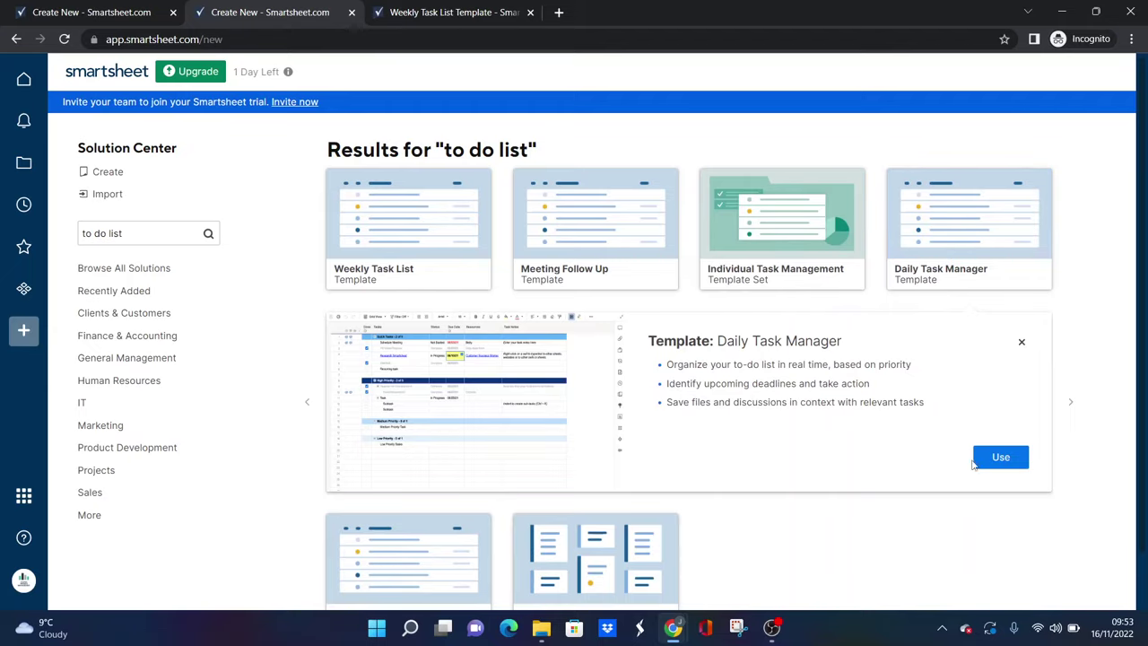
click(985, 462)
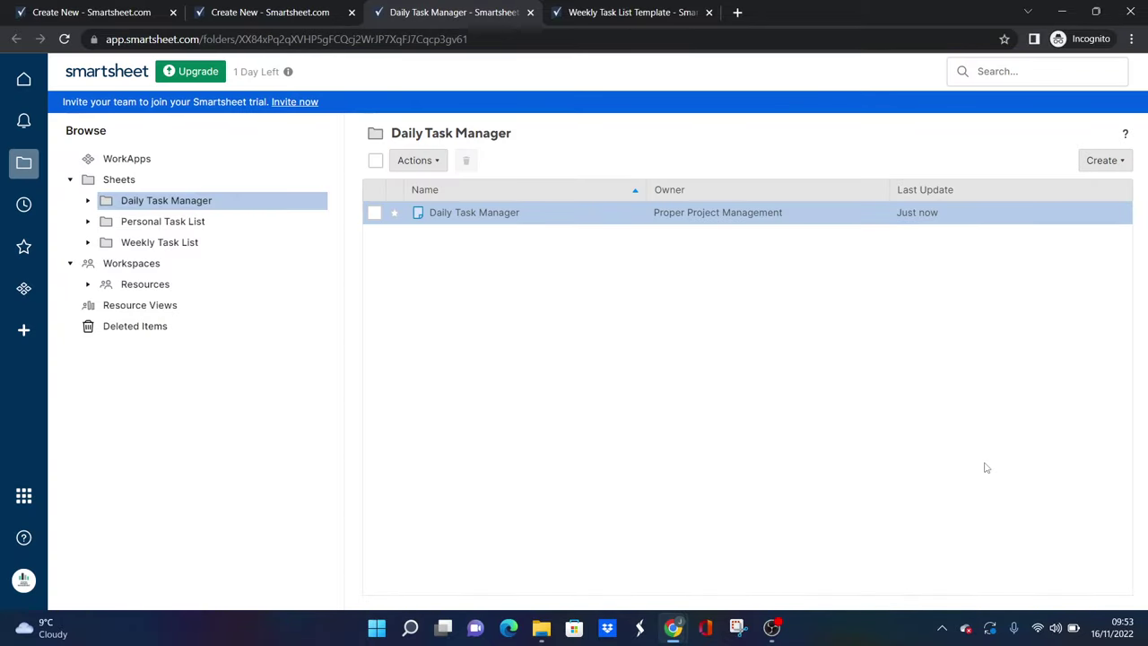
Open the Daily Task Manager sheet and scroll through its Quick Tasks and priority groups
click(505, 212)
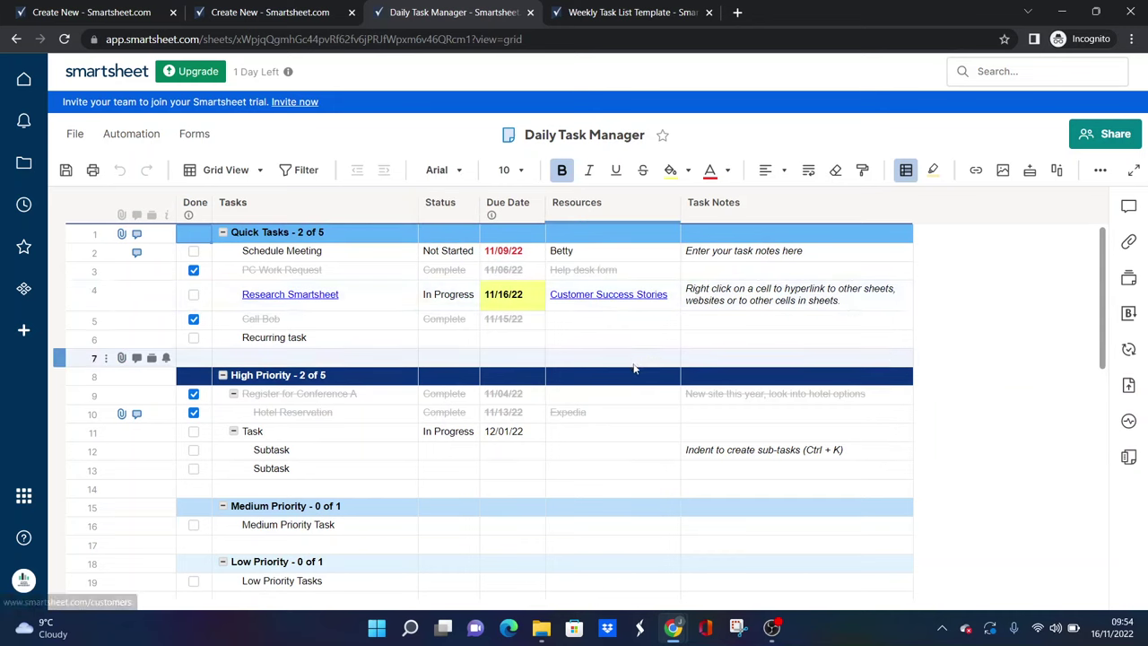
drag(1103, 269, 1101, 240)
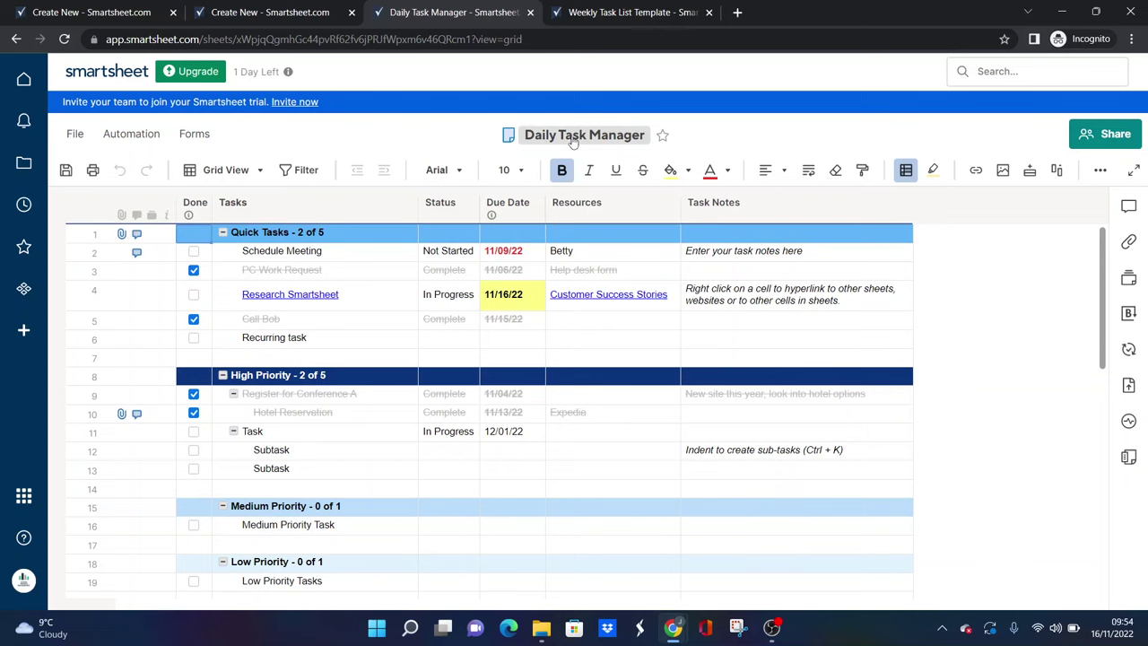
Close the duplicate template search tab and the Daily Task Manager template preview
click(148, 7)
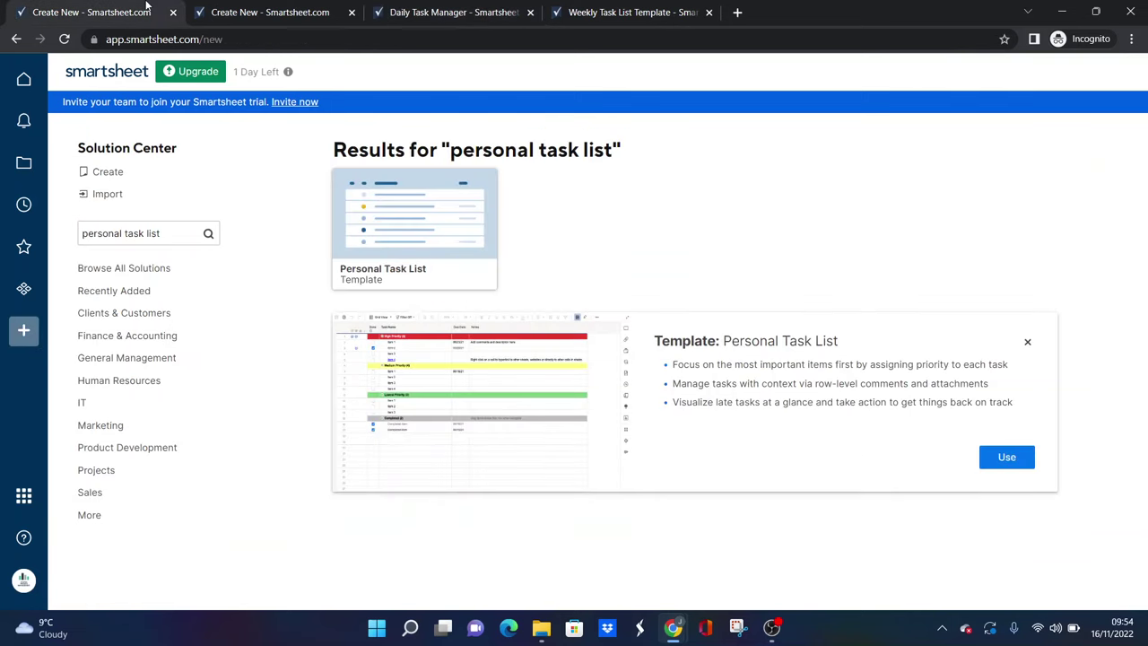
click(226, 21)
click(173, 11)
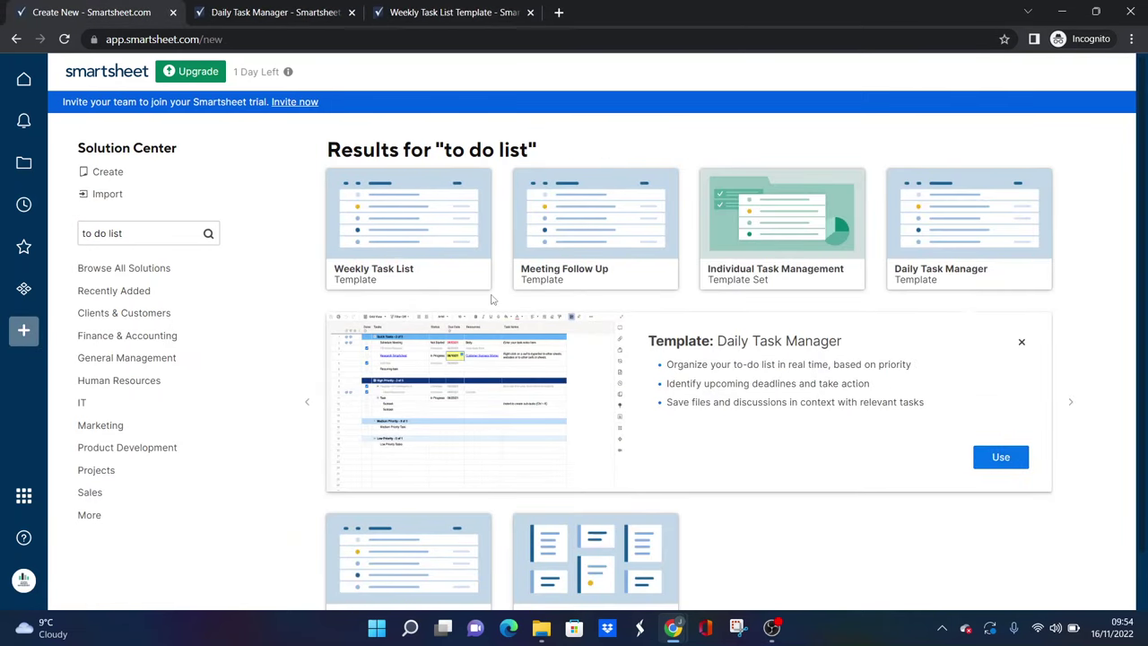
click(1020, 342)
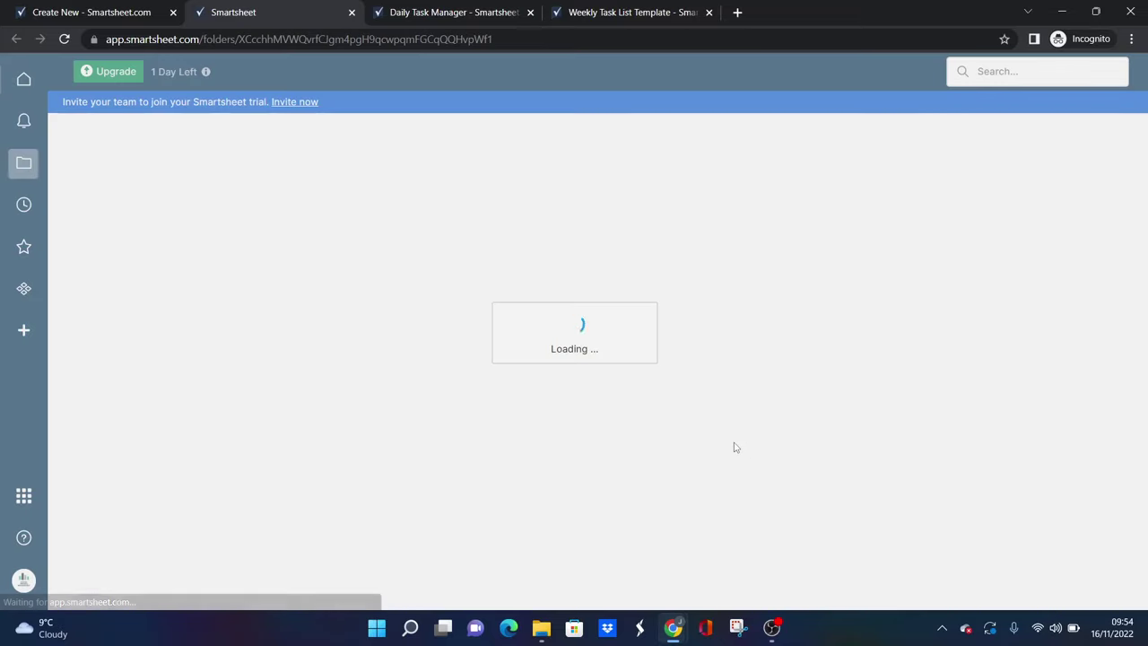
Open the Task and Progress Monitor sheet and collapse, then re-expand, Project 1's rows
click(479, 218)
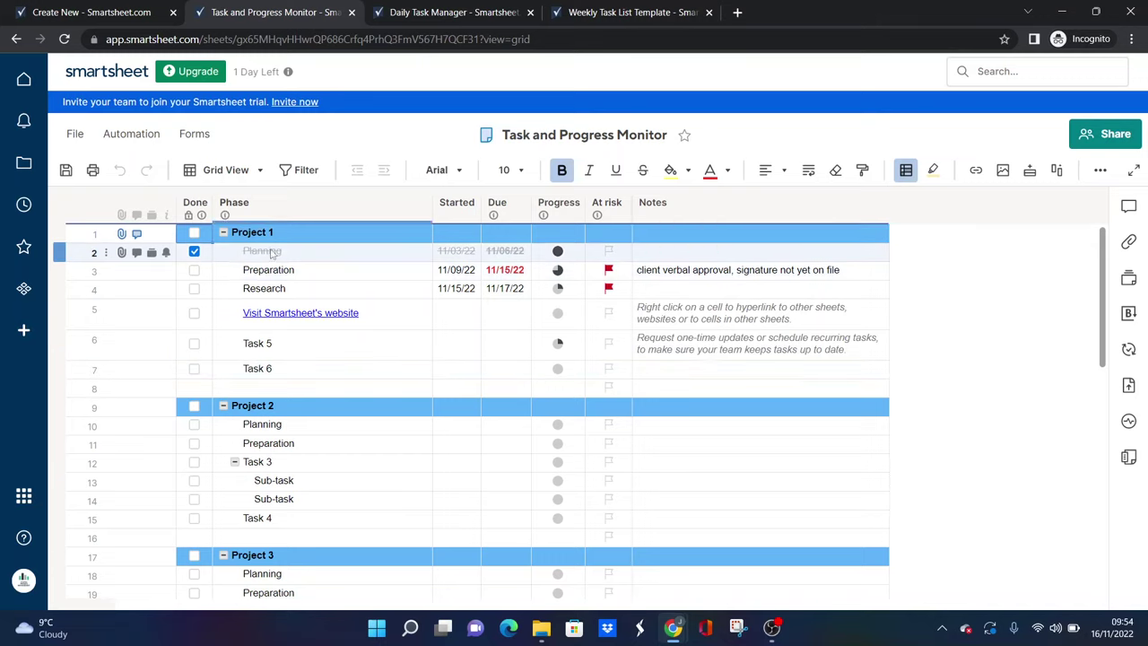
click(224, 232)
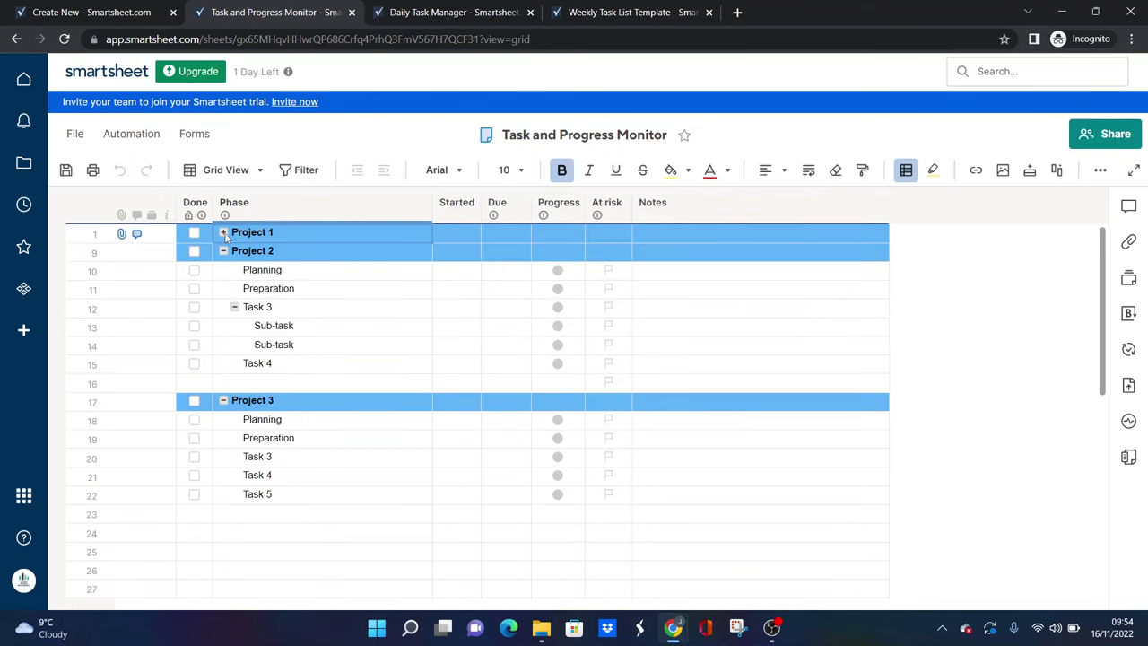
click(224, 232)
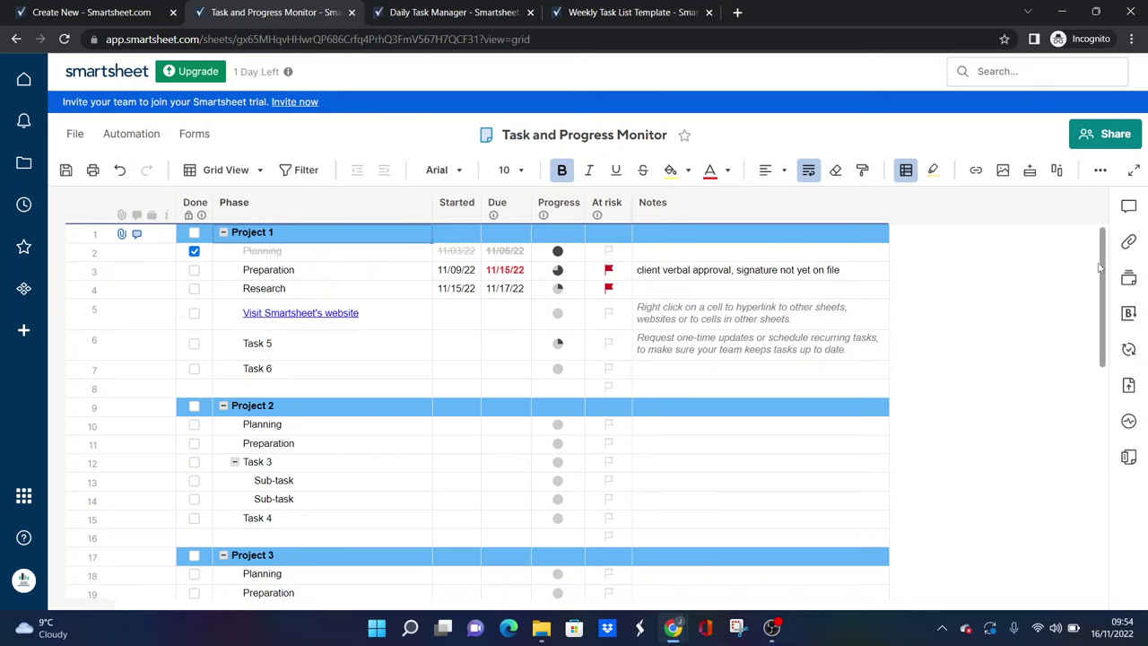
scroll(1100, 267, down, 2)
scroll(1099, 267, up, 2)
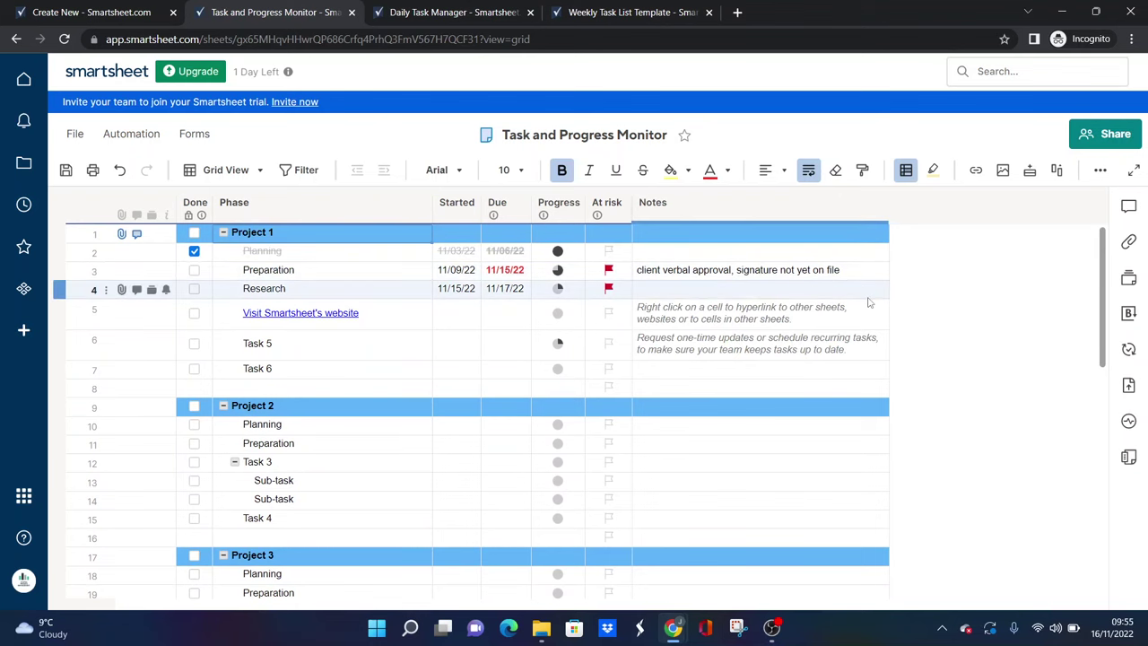
Create a sheet from the Personal Task Tracker template and open it from its folder
click(90, 12)
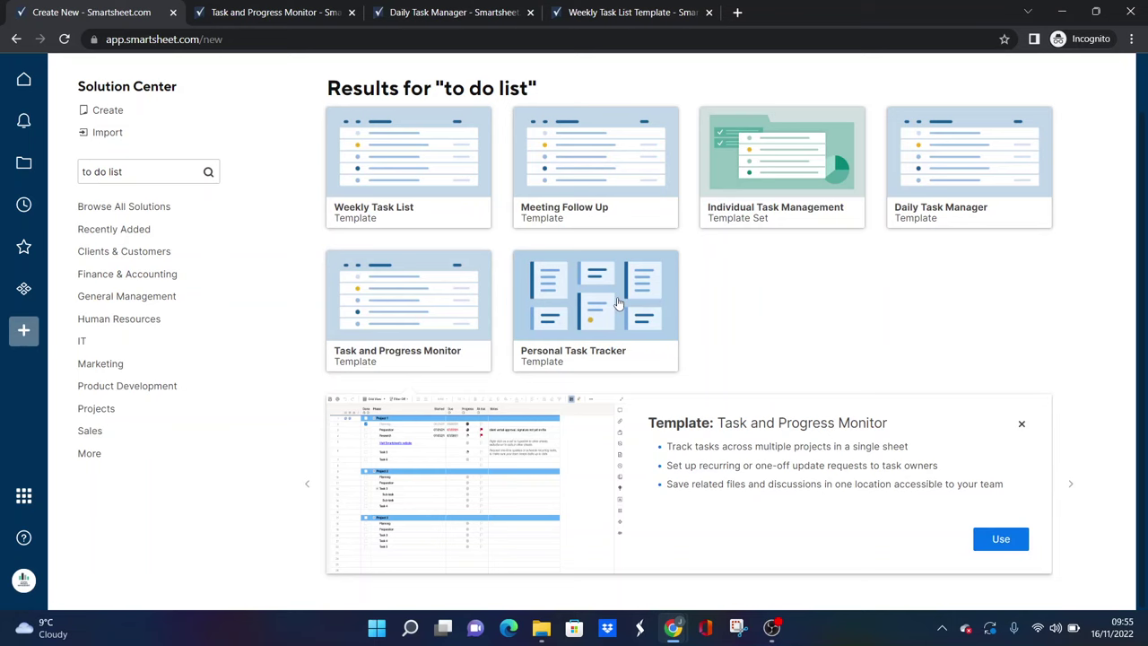
click(618, 303)
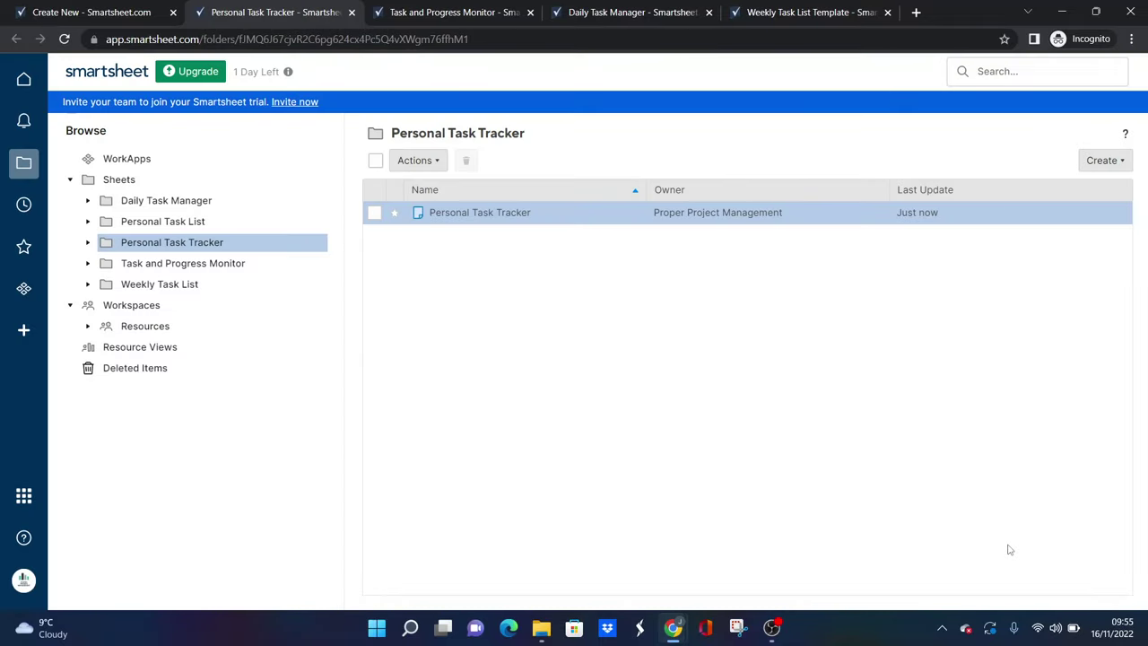
click(488, 212)
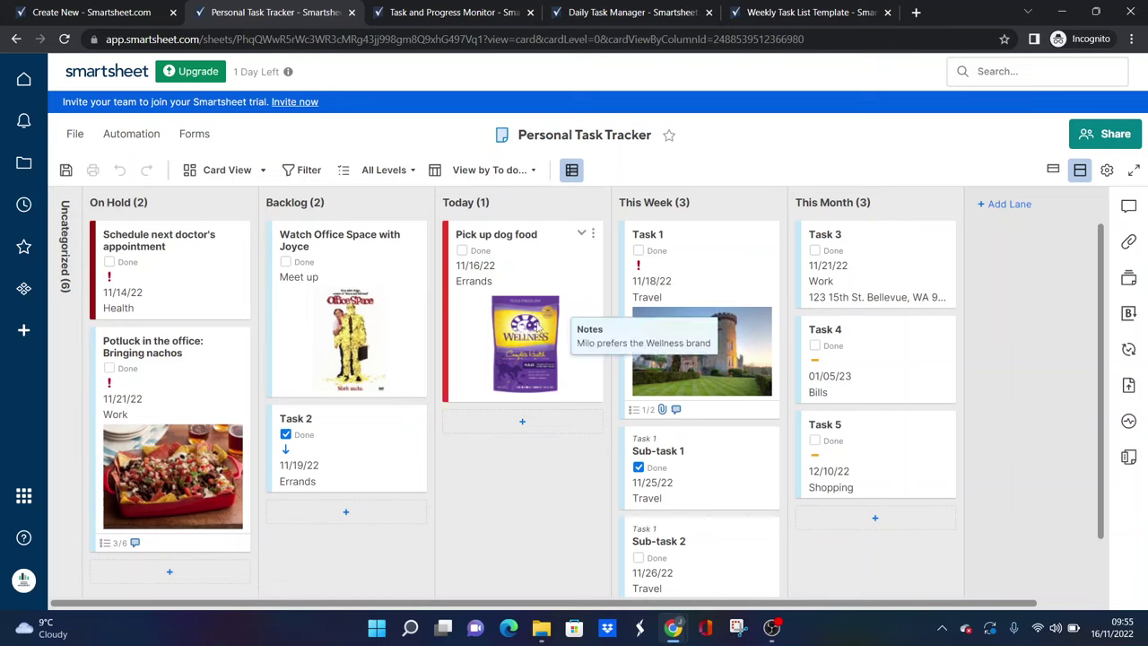
Switch the Personal Task Tracker to Grid View and step through Task 1's cells and sub-tasks
click(246, 173)
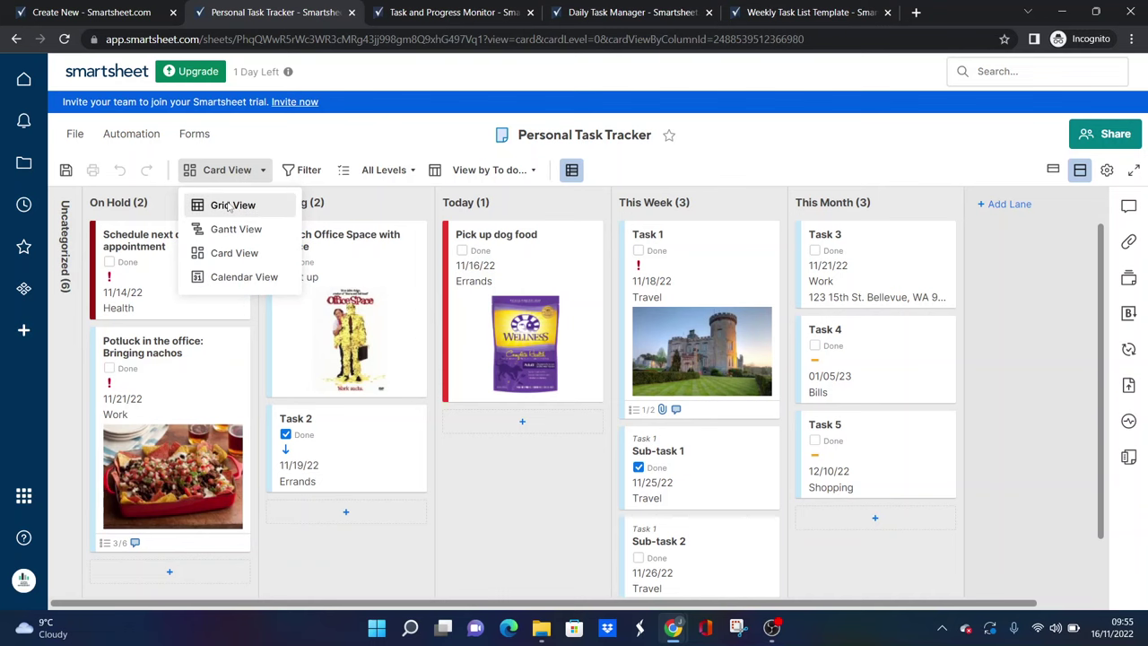
click(231, 206)
click(377, 284)
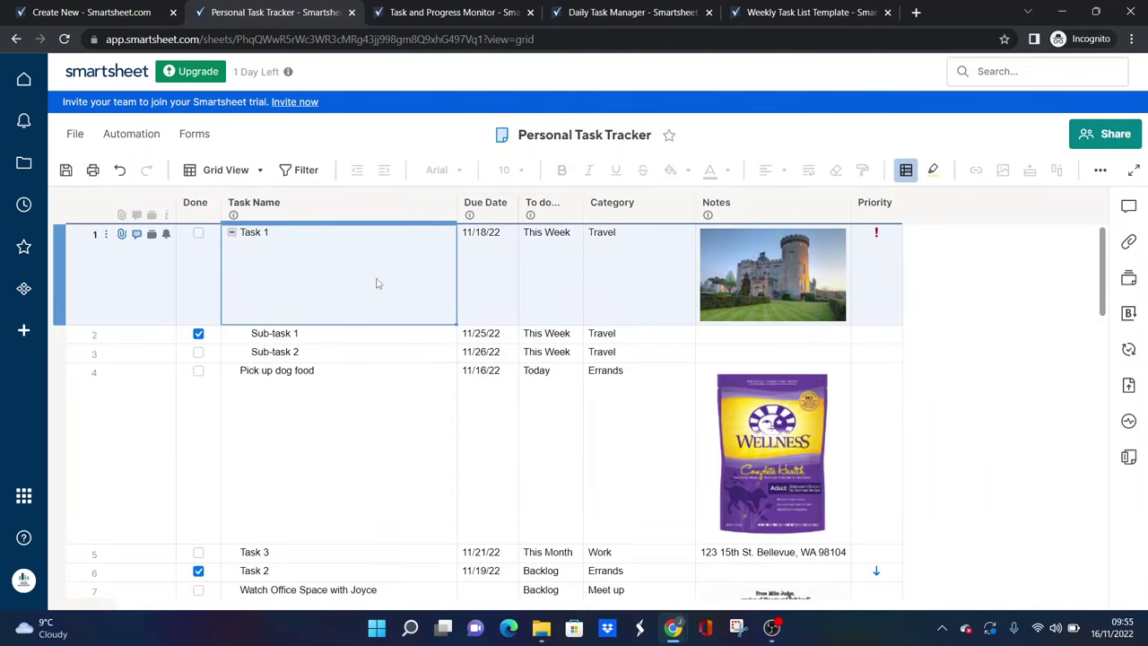
key(Tab)
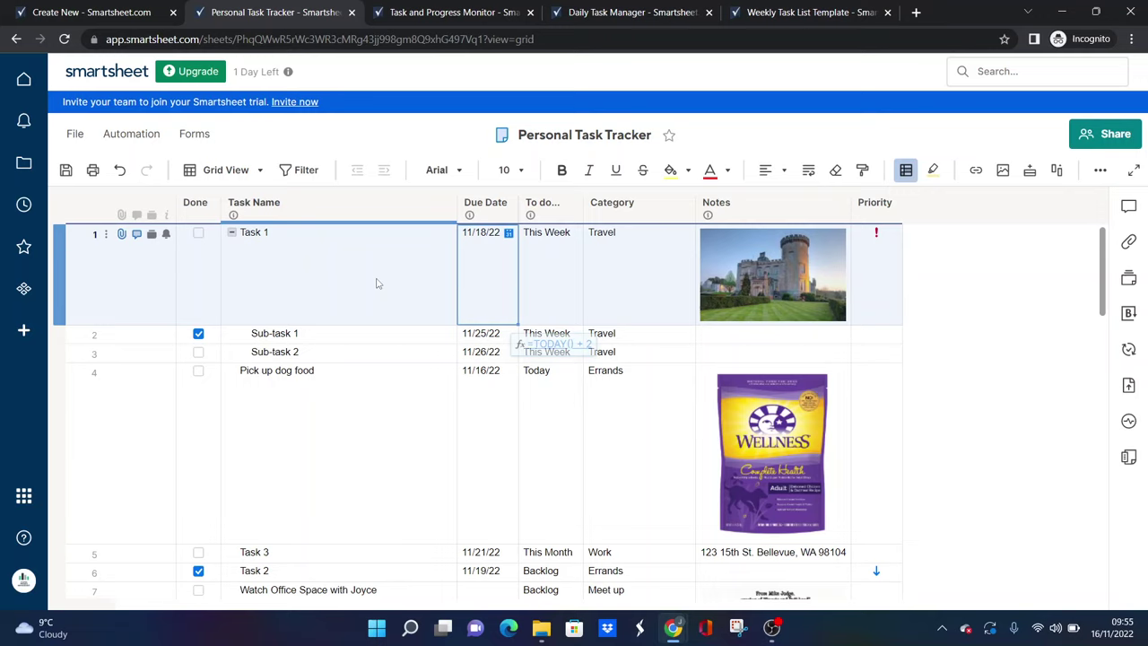
key(Tab)
key(Tab)
key(shift+Tab)
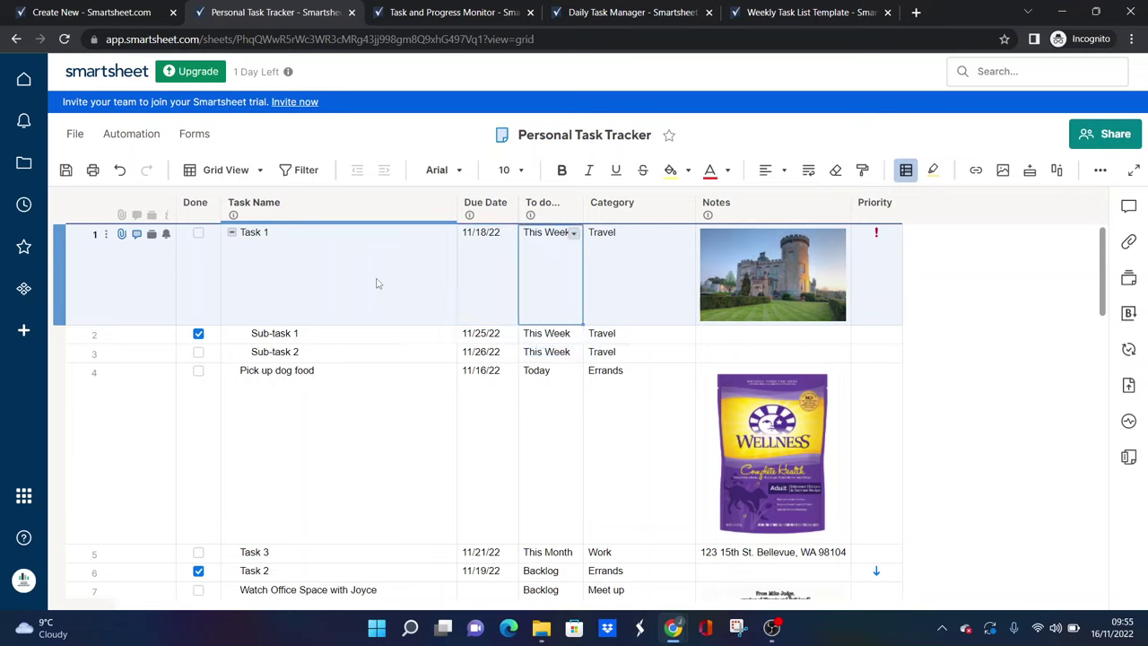
key(shift+Tab)
key(shift+Tab)
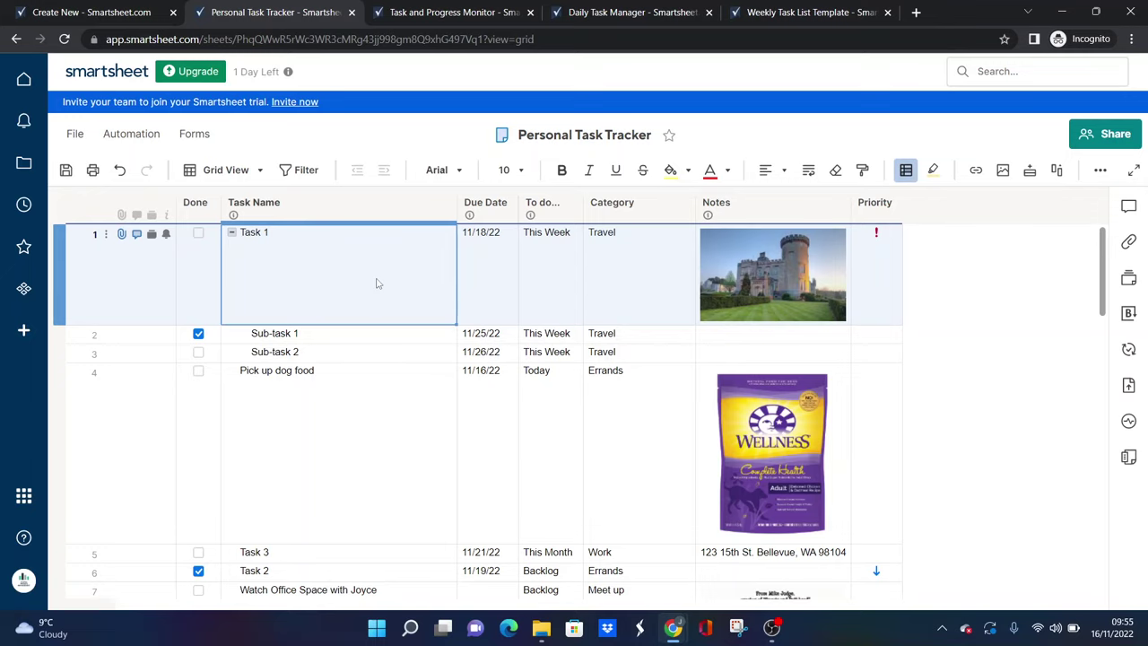
key(Down)
key(Down)
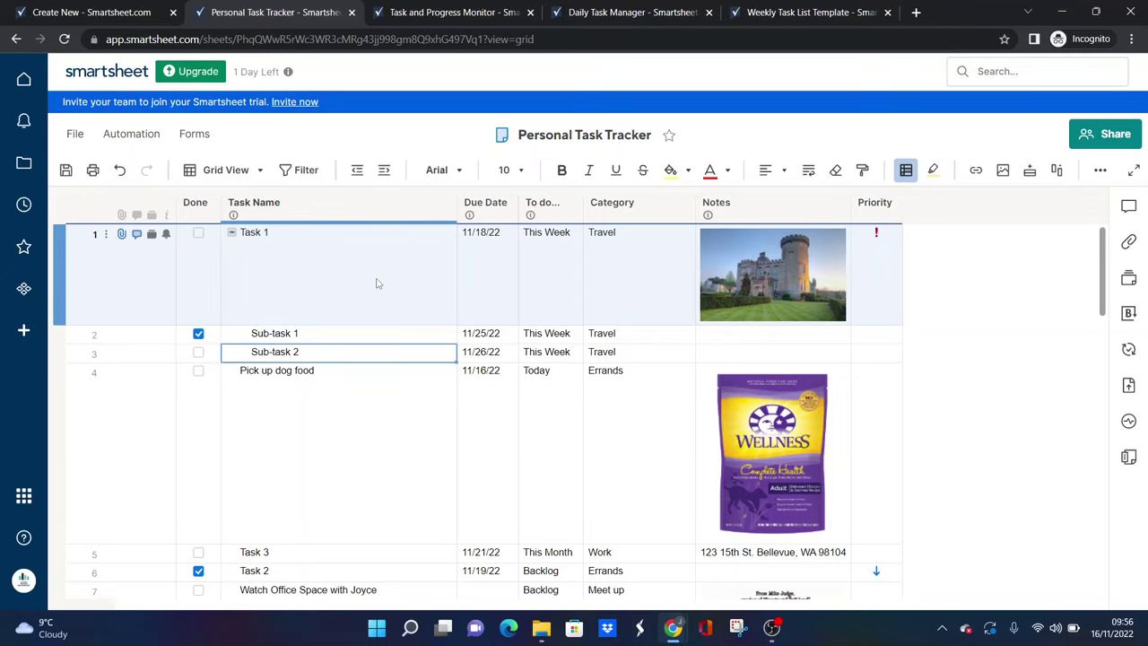
Show the Task and Progress Monitor in Card View, grouped by progress
click(488, 12)
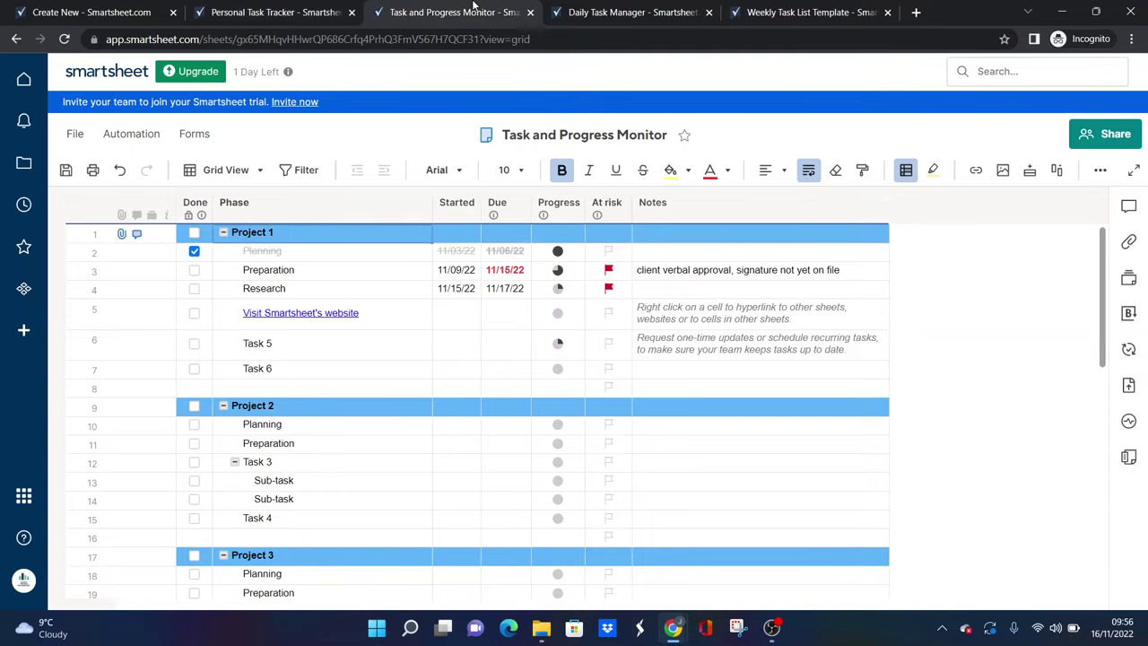
click(242, 170)
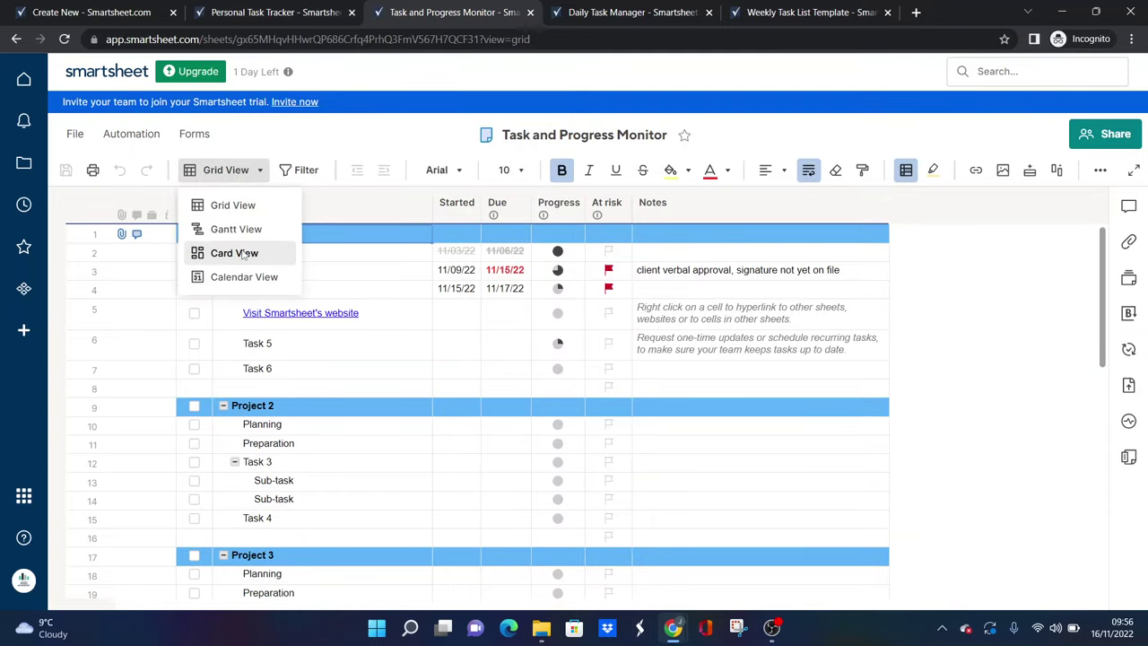
click(229, 251)
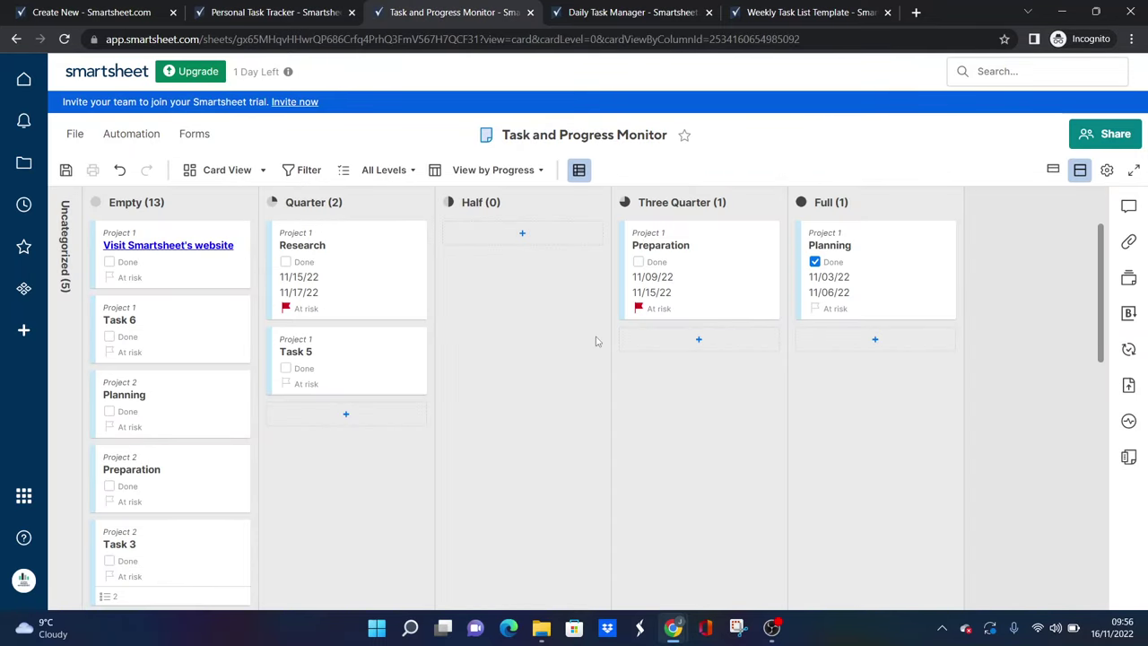
Try Card View on the Personal Task Tracker, then return it to Grid View to check Task 1's due date
click(278, 12)
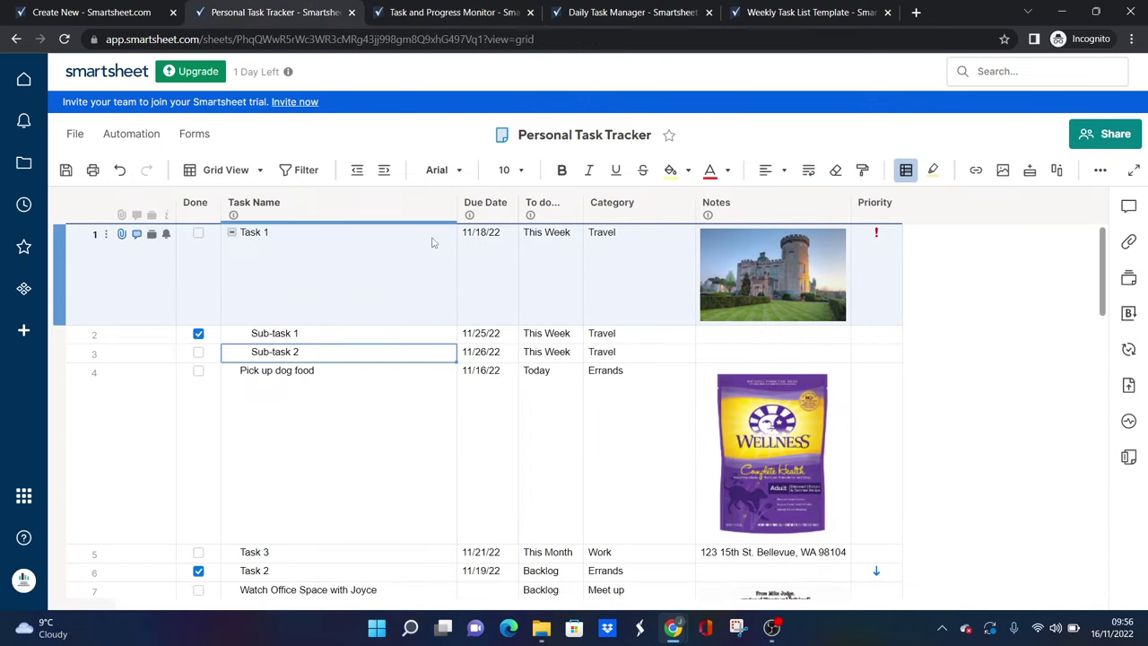
click(245, 170)
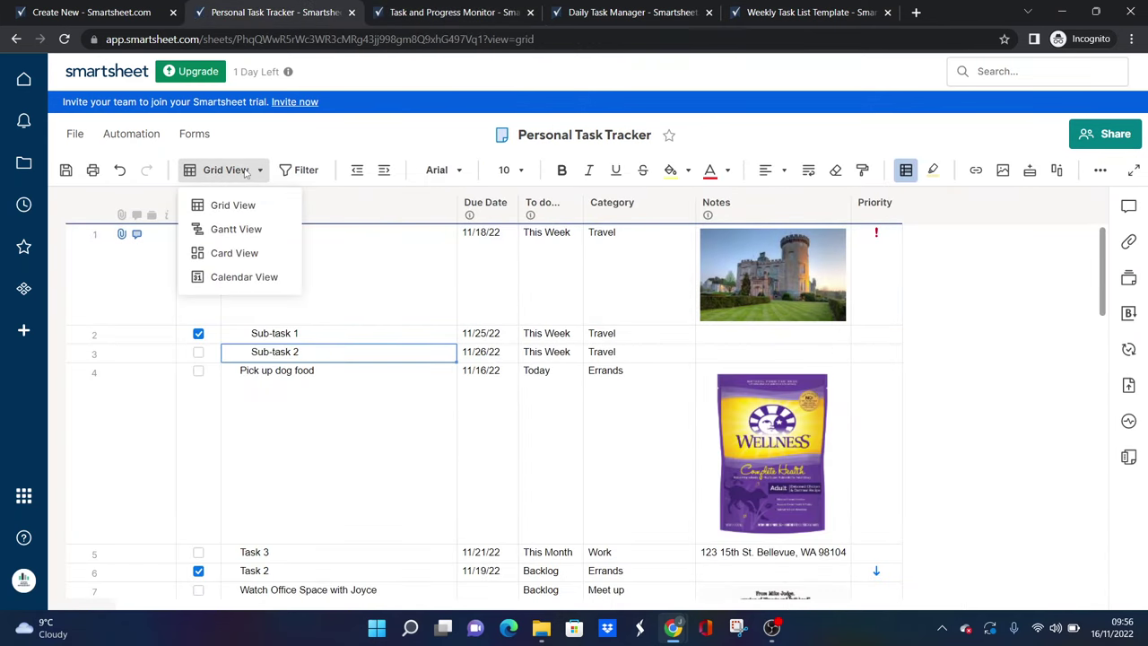
click(241, 251)
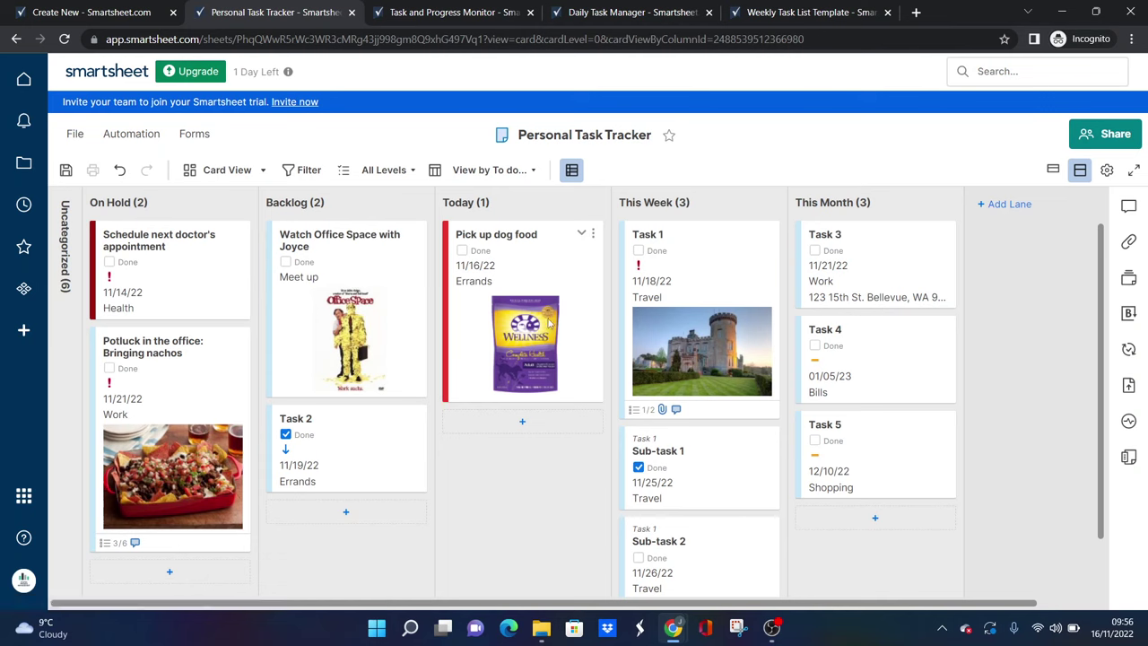
click(227, 169)
click(235, 204)
click(301, 230)
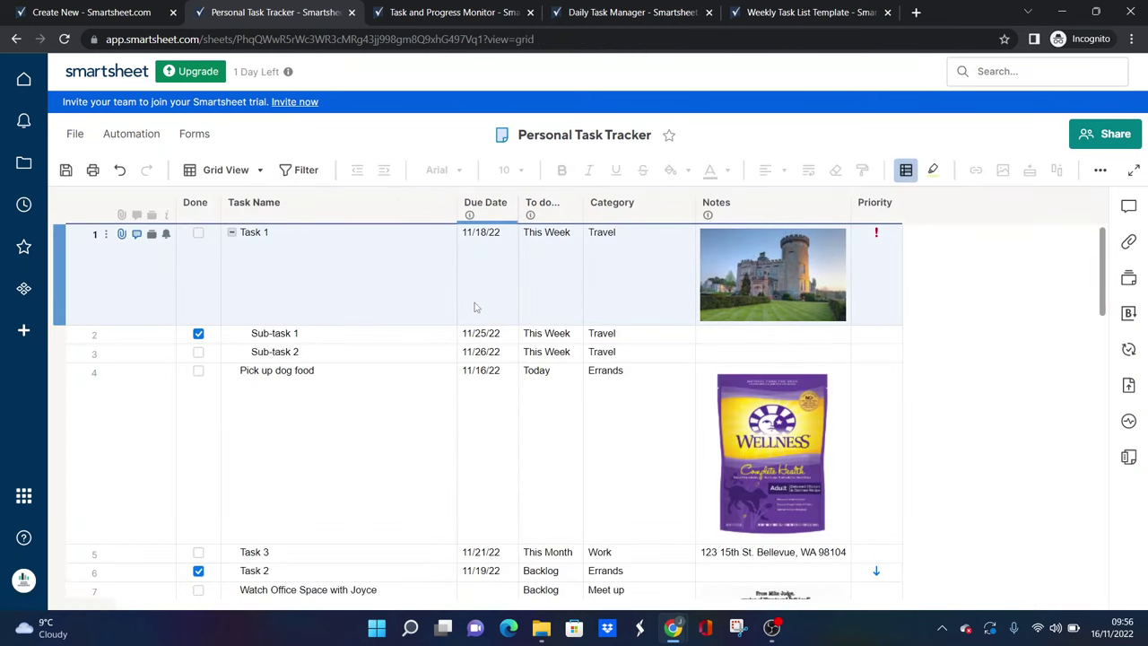